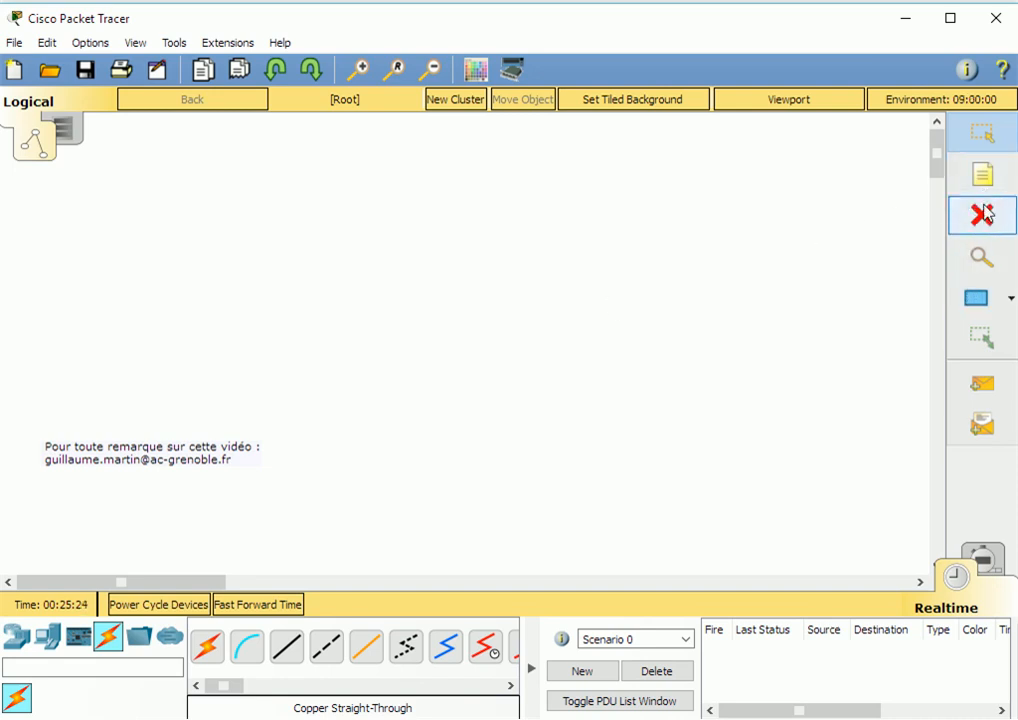
Draw an unfilled, outlined rectangle for the bedroom and label it below with "Chambre de" followed by the occupant's first name.
left_click(977, 298)
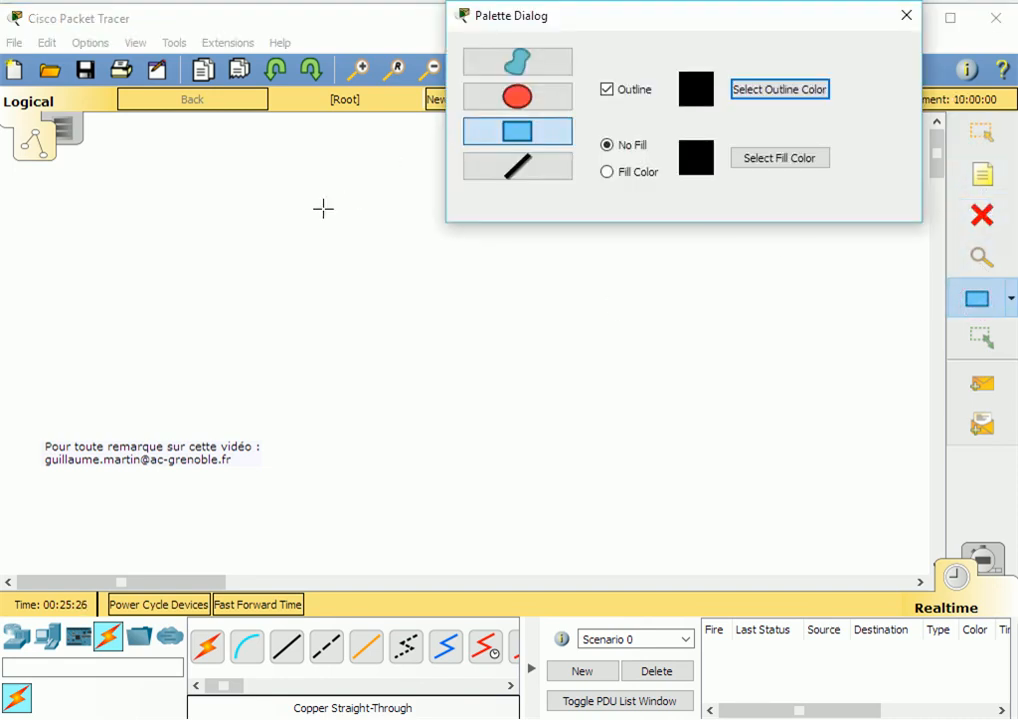
left_click_drag(91, 209, 246, 348)
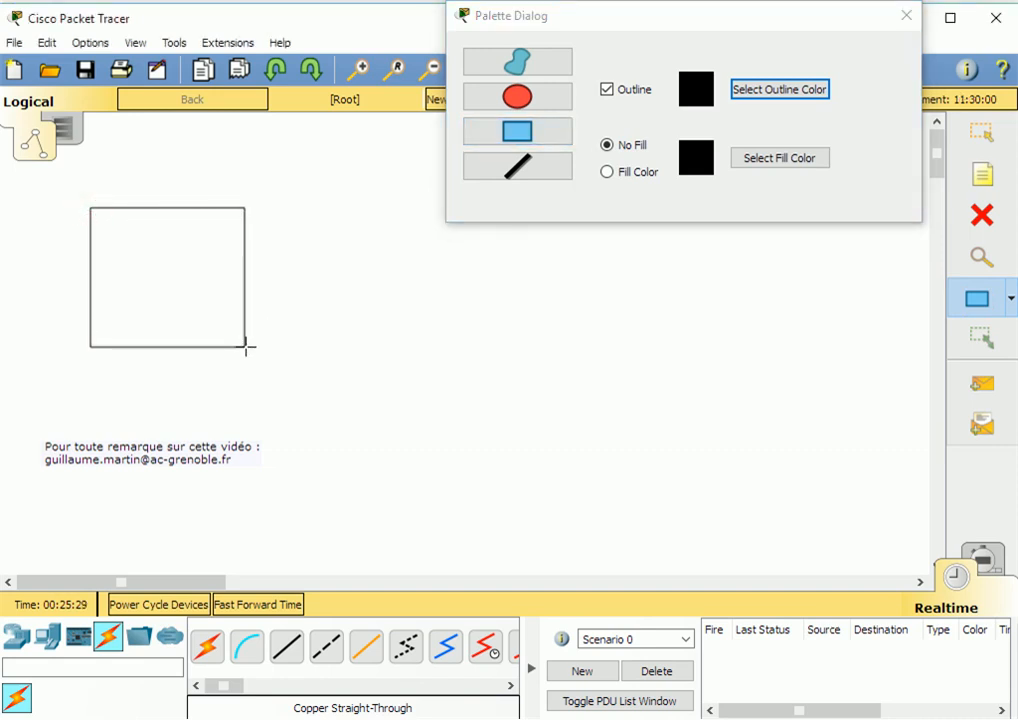
left_click(982, 175)
left_click(95, 370)
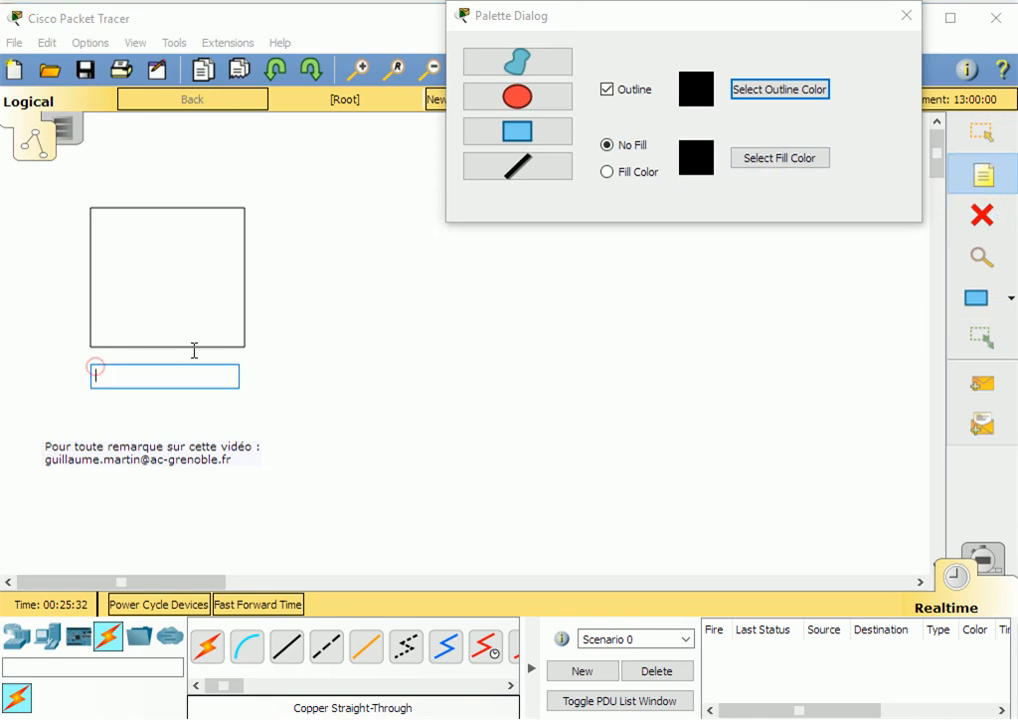
type("Chambre de Karim")
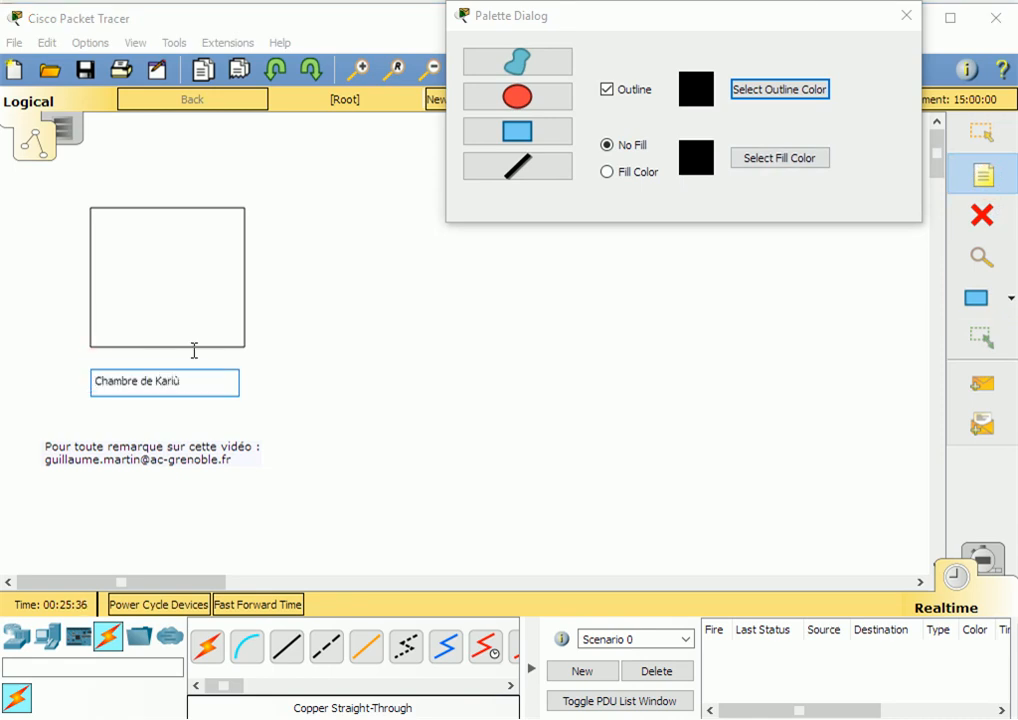
left_click(350, 350)
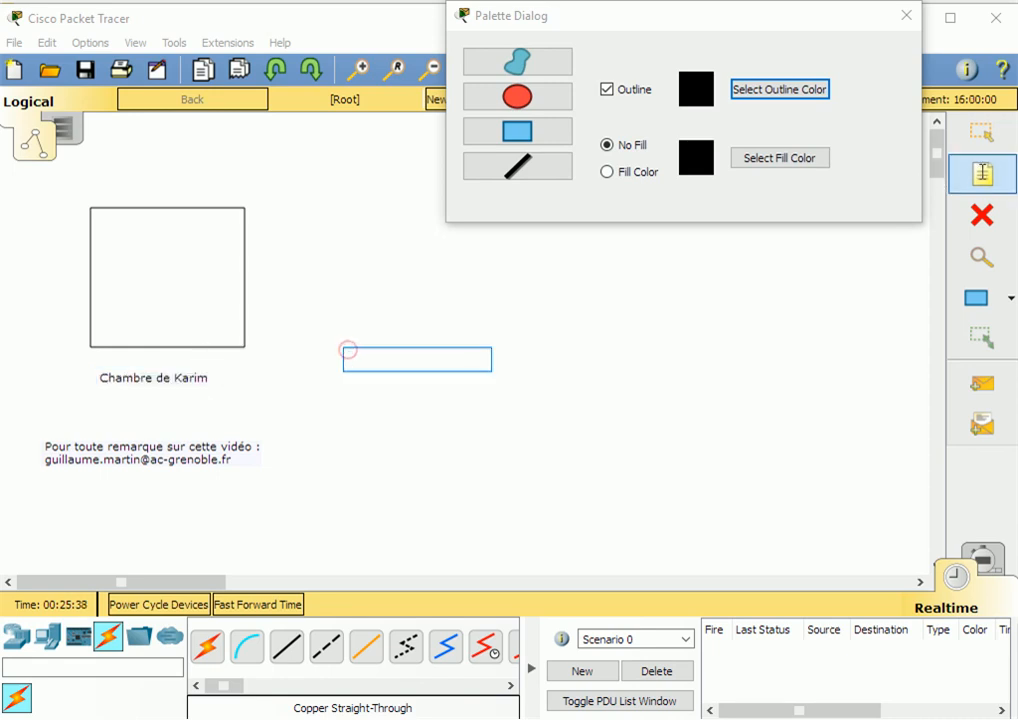
Draw a second outlined rectangle to the right of the bedroom and label it "Salon" below.
left_click(520, 133)
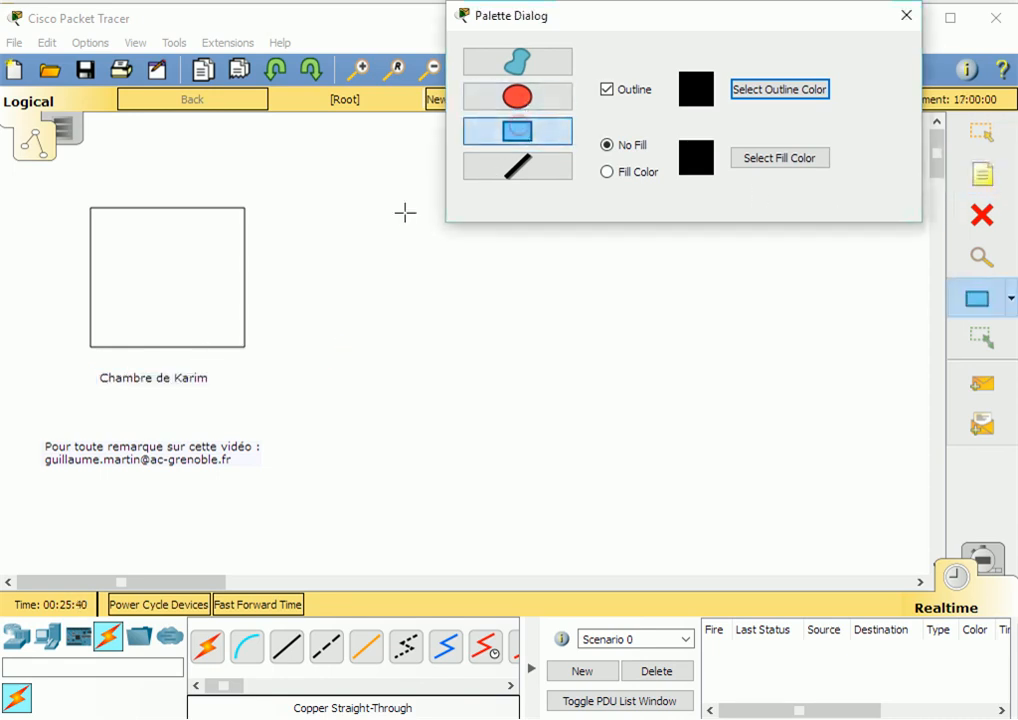
left_click_drag(391, 203, 569, 342)
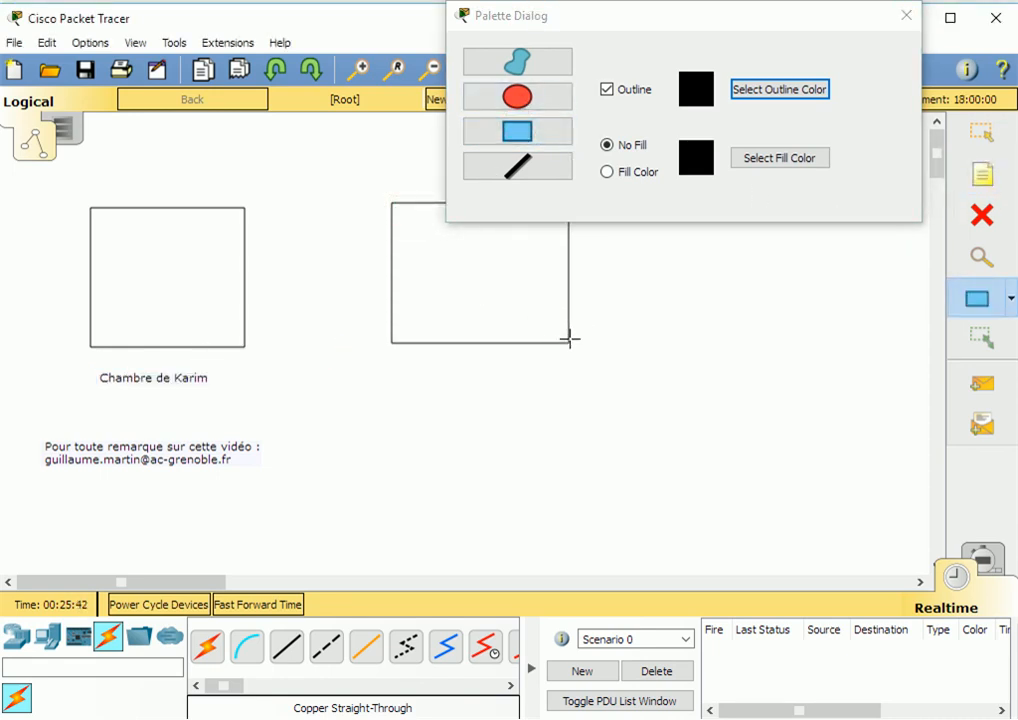
left_click(982, 176)
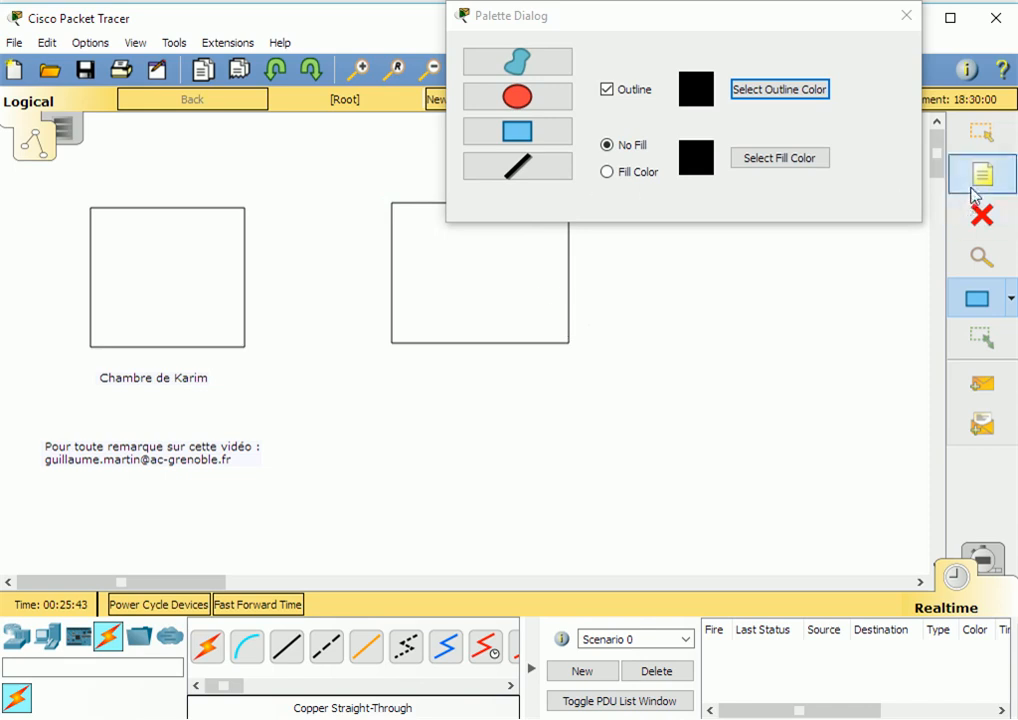
left_click(441, 370)
type("Salon")
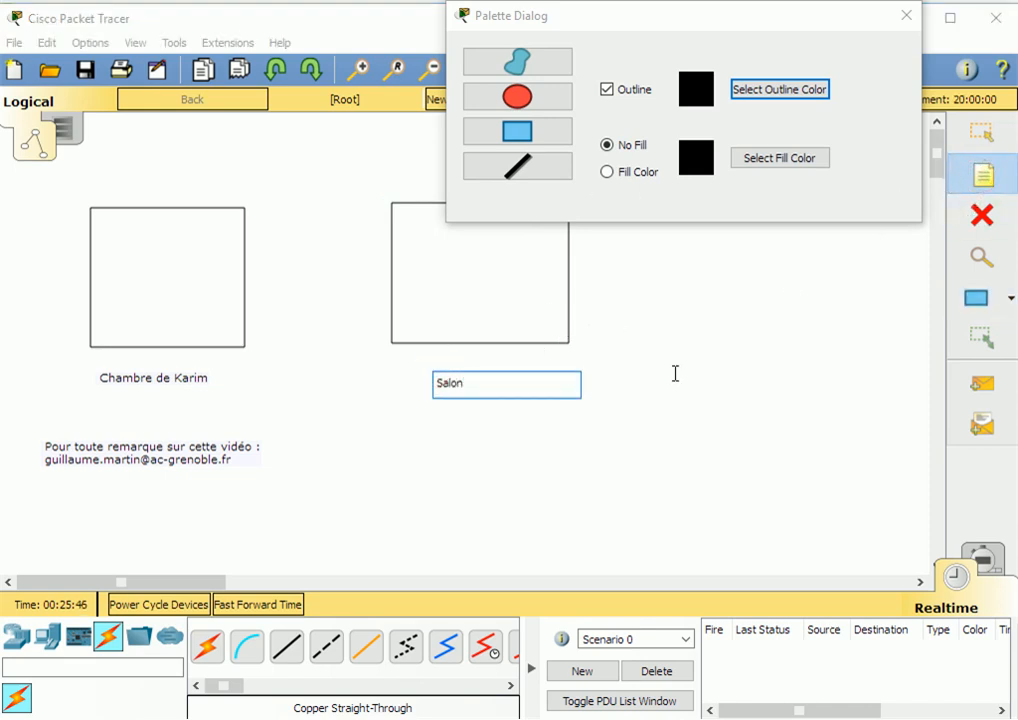
left_click(675, 373)
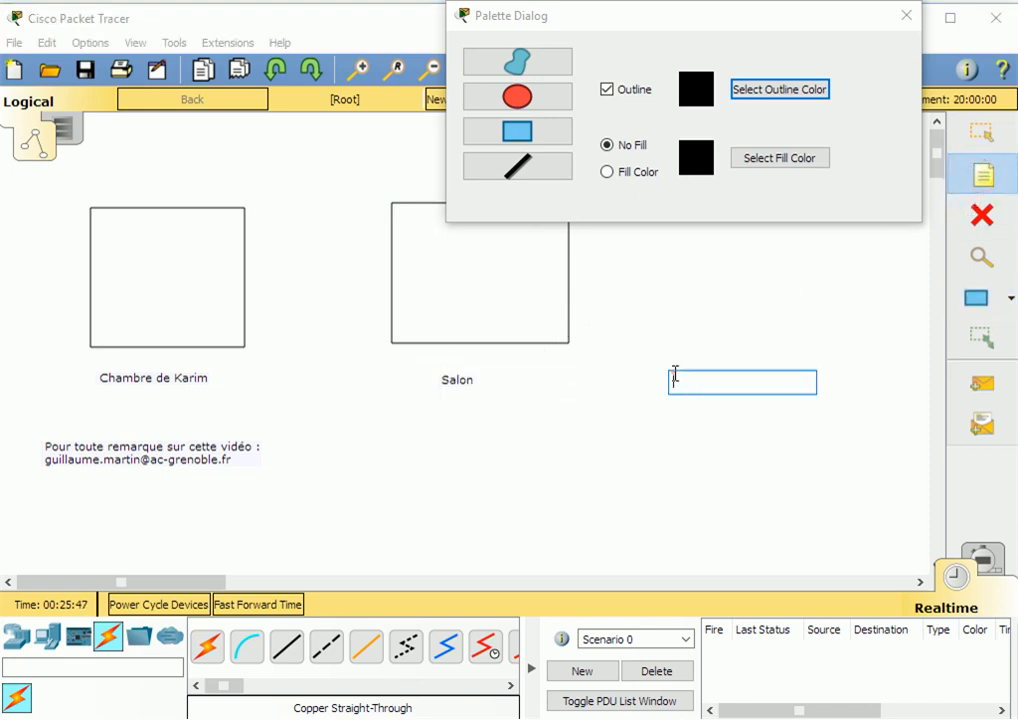
left_click(903, 18)
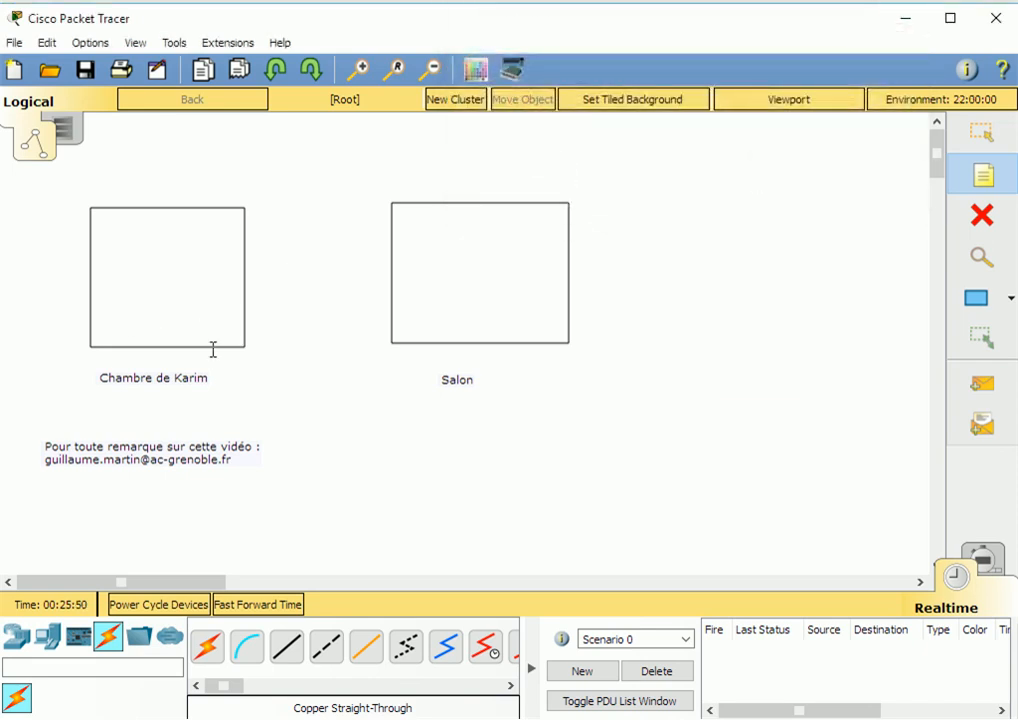
Place a WRT300N wireless router between the two rooms and label it "Box" underneath.
left_click(18, 639)
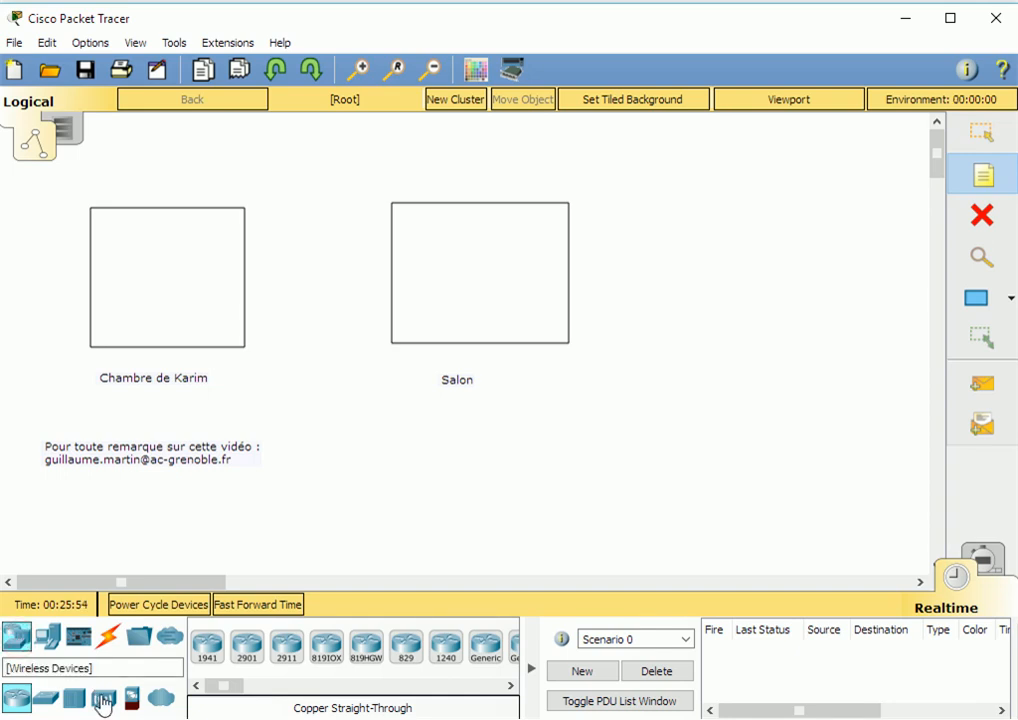
left_click(103, 700)
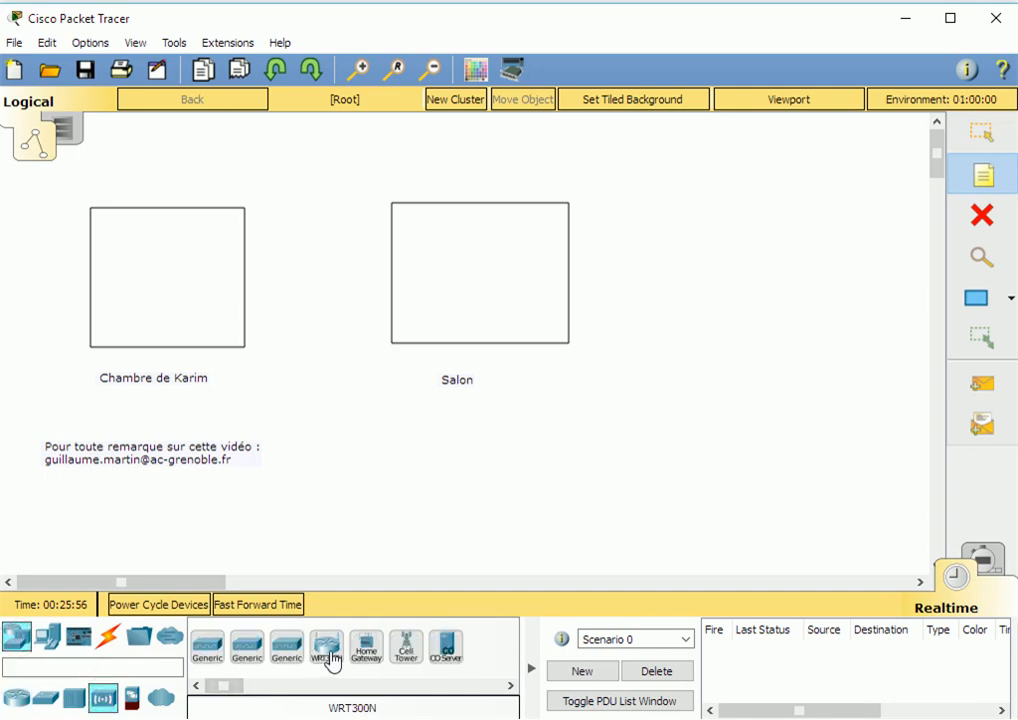
left_click_drag(330, 652, 320, 298)
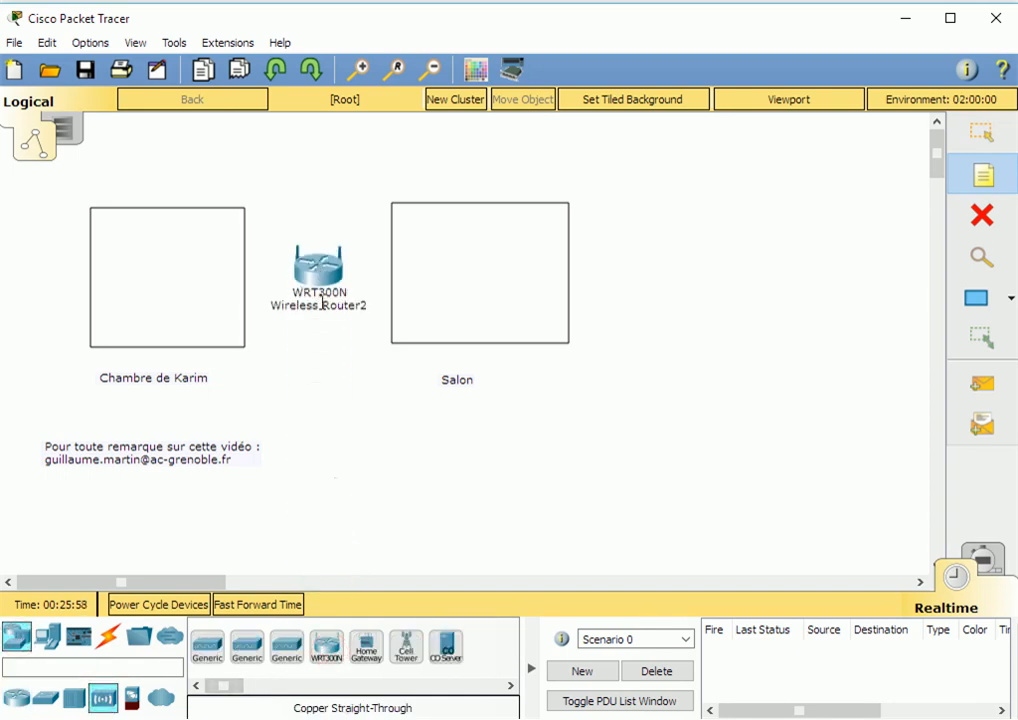
left_click(285, 340)
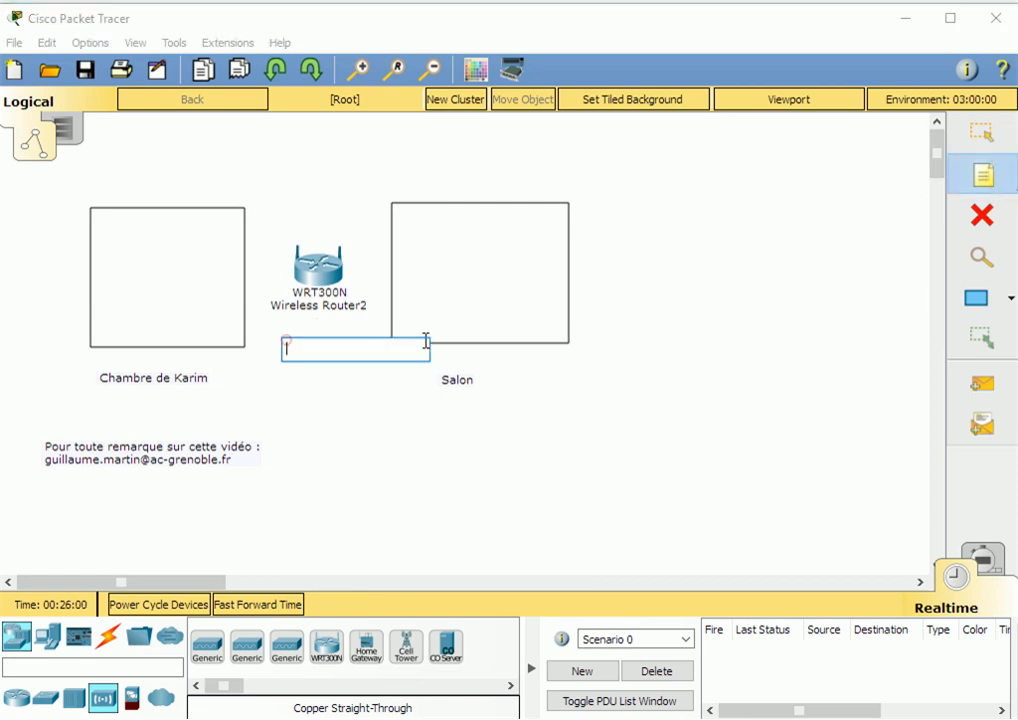
type("Box")
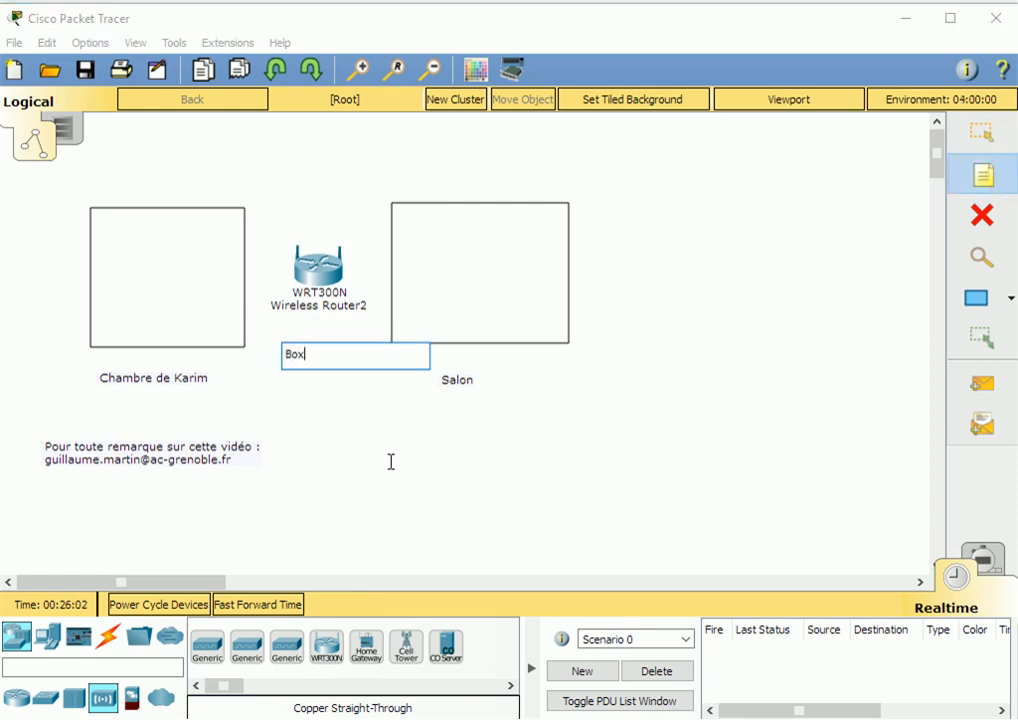
left_click(391, 461)
left_click(298, 353)
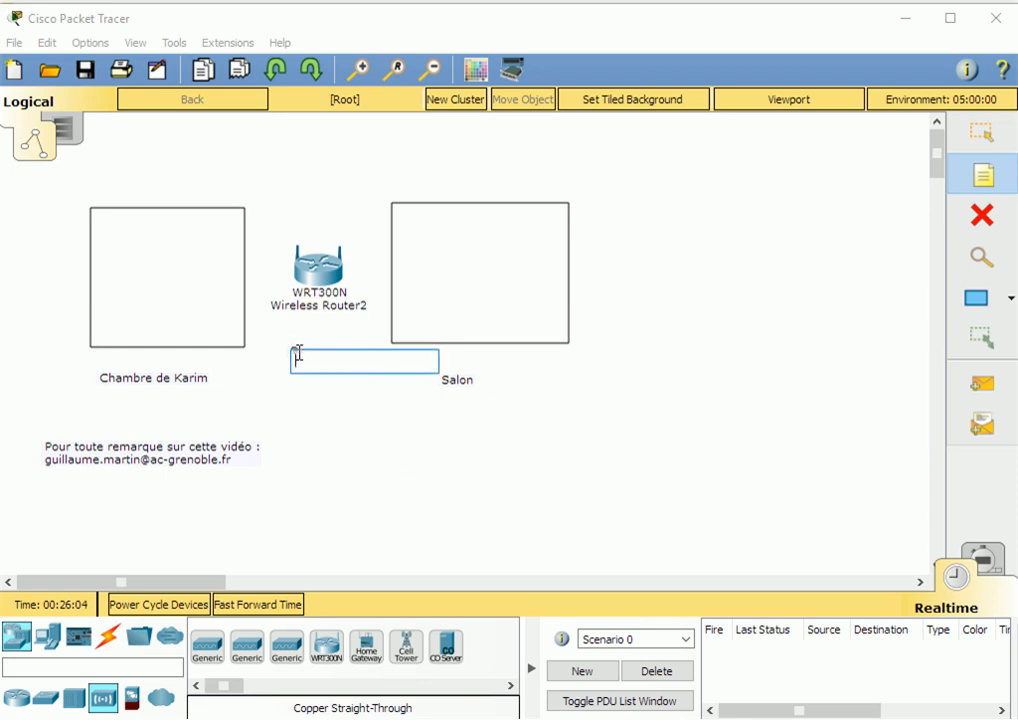
key("Escape")
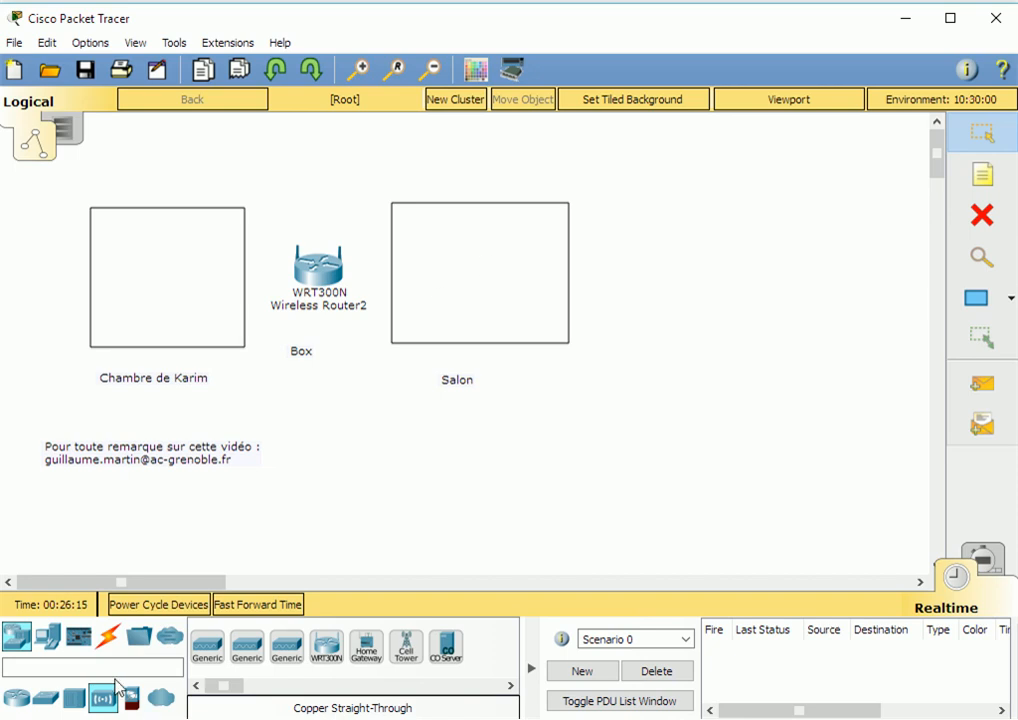
Place a wireless tablet inside the Salon rectangle and add the note "SERVEUR" beneath it.
left_click(47, 637)
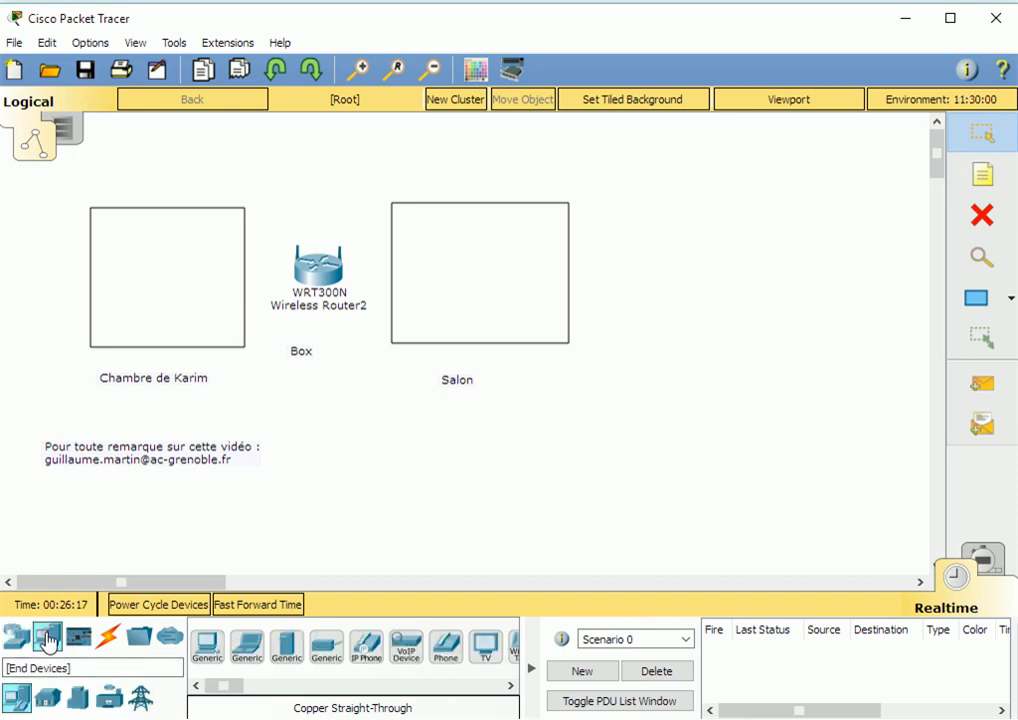
left_click(521, 667)
left_click_drag(537, 652, 480, 258)
left_click(990, 178)
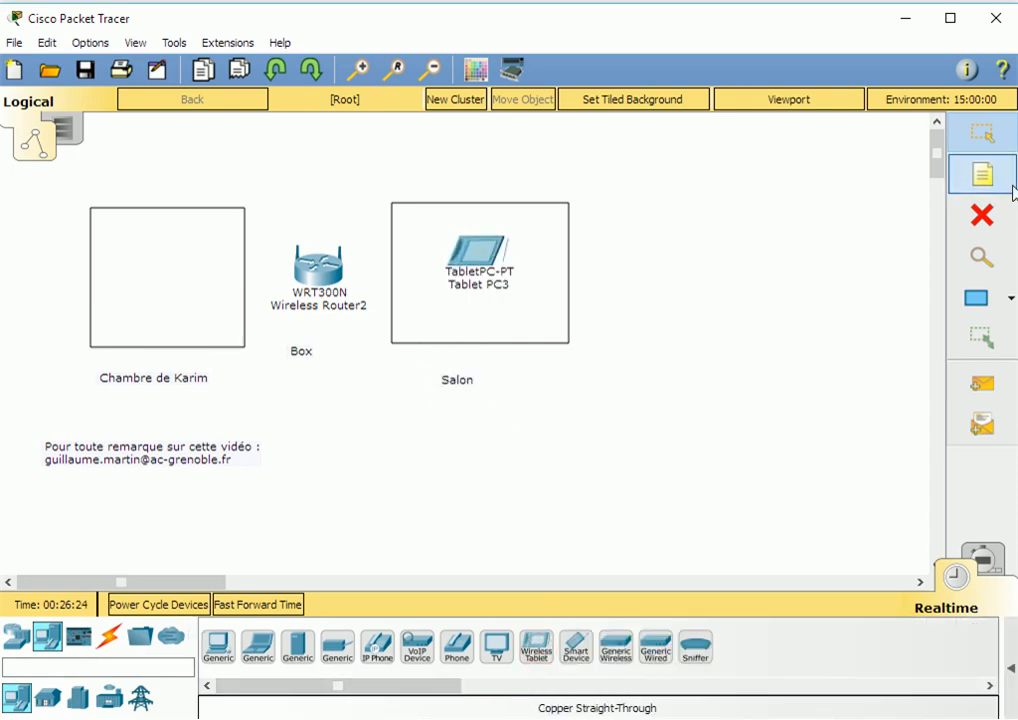
left_click(429, 324)
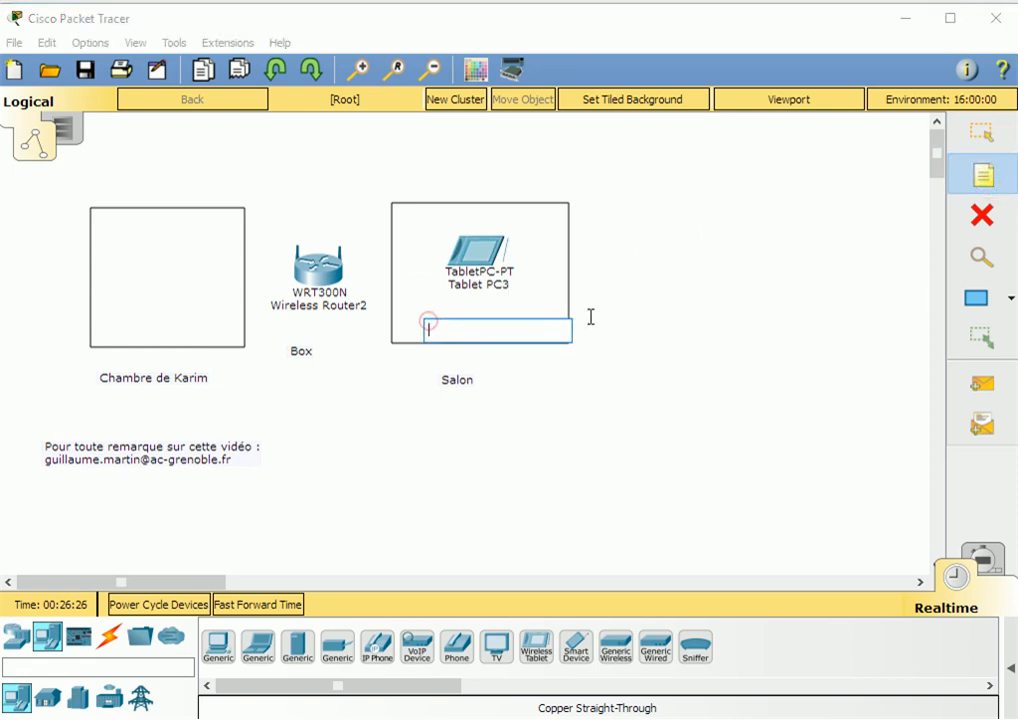
type("SE")
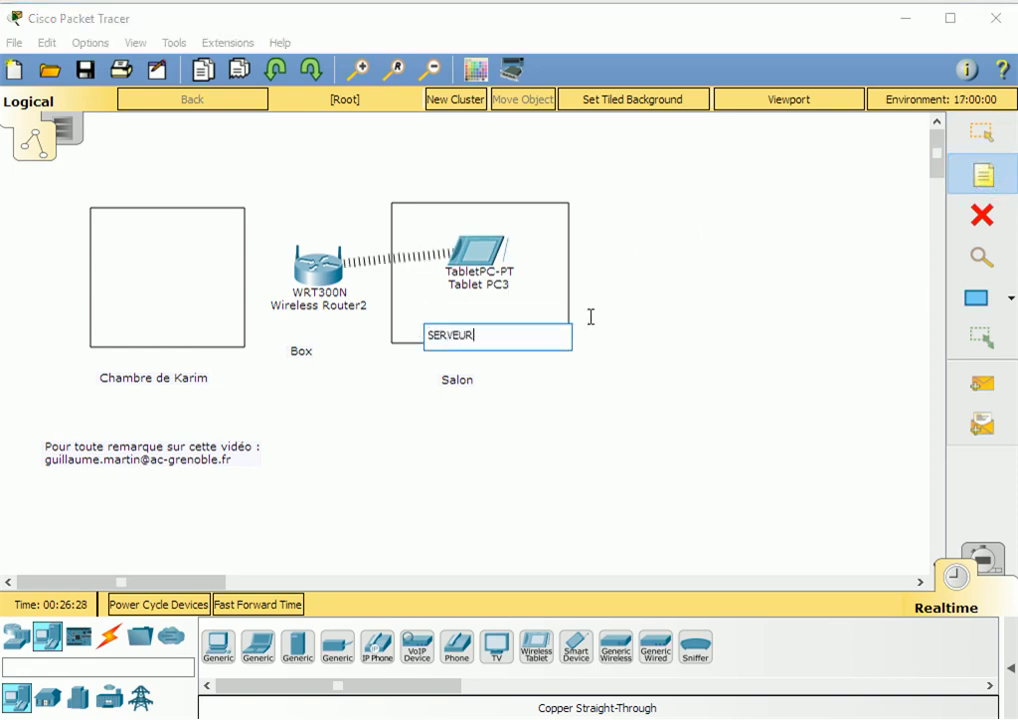
type("RVEUR")
left_click(613, 317)
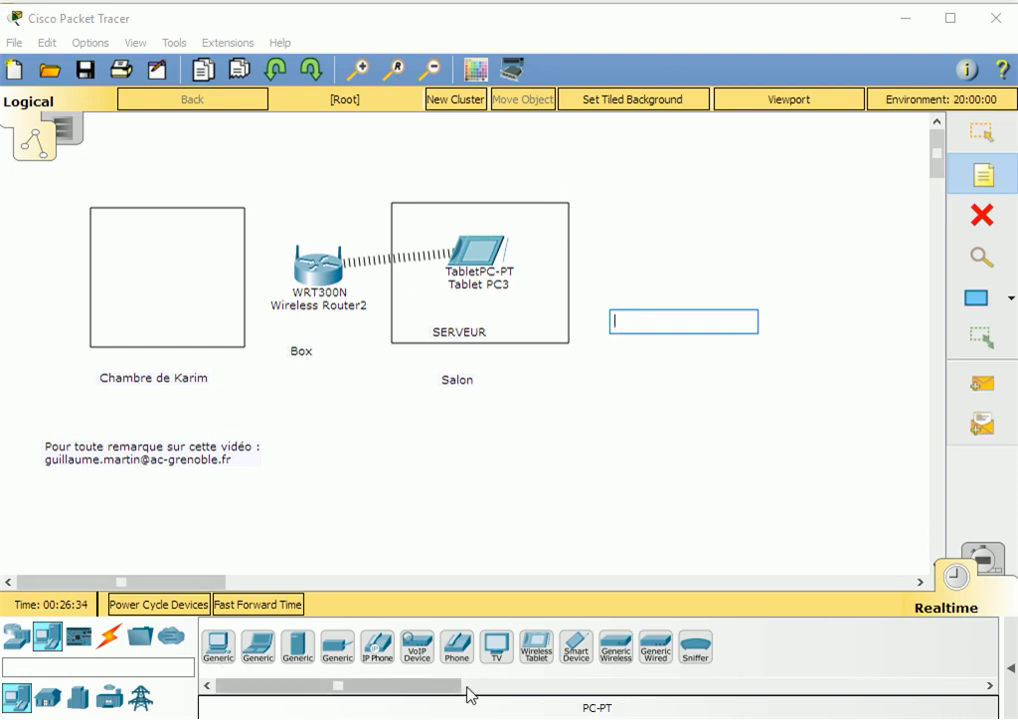
Place a smartphone inside the bedroom rectangle and add the note "CLIENT" beneath it.
left_click(580, 648)
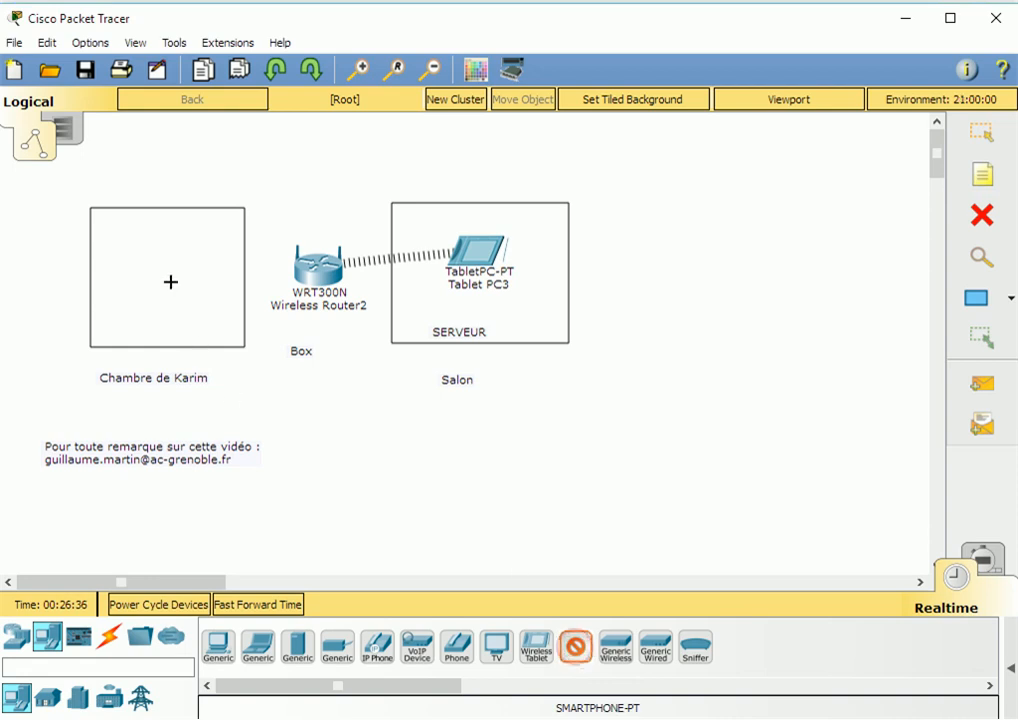
left_click(160, 276)
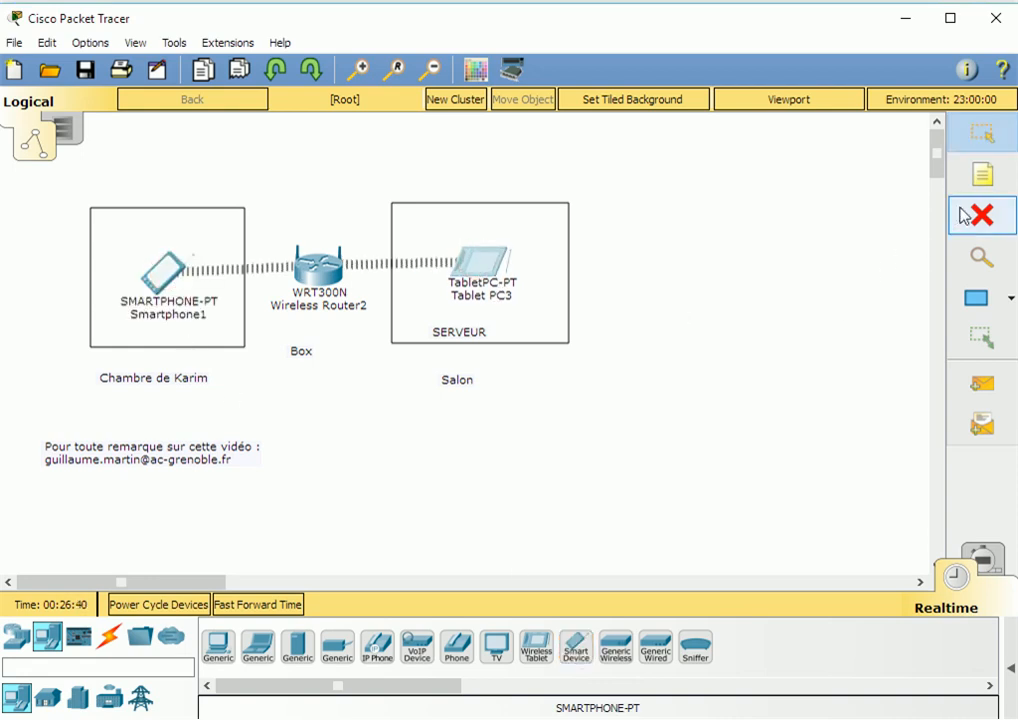
left_click(982, 175)
left_click(108, 337)
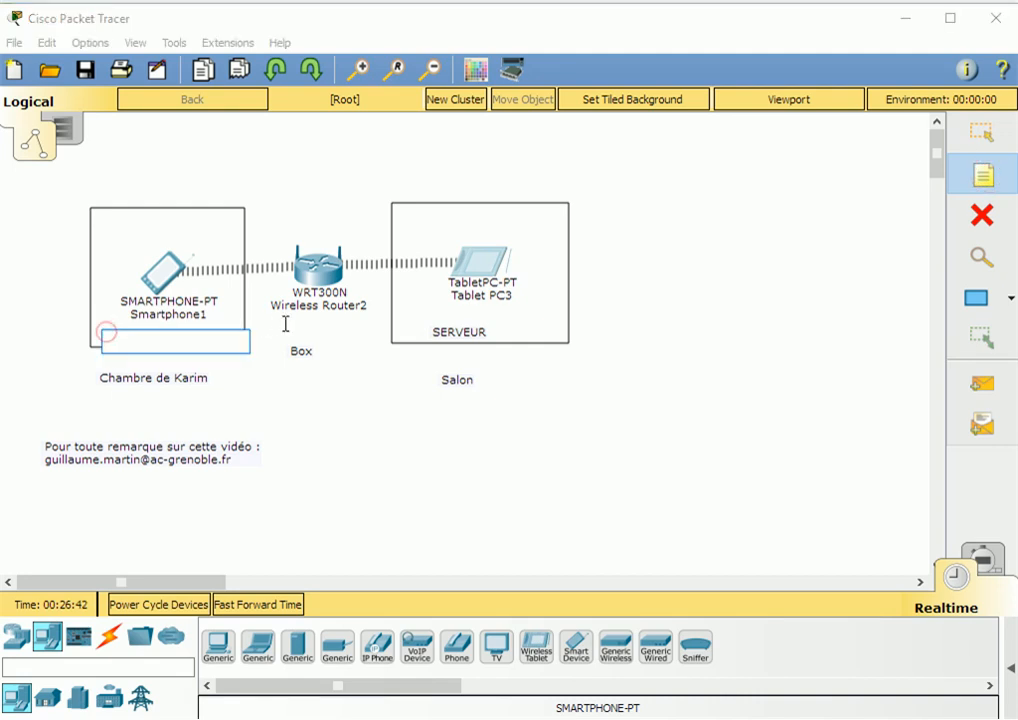
type("CLIE")
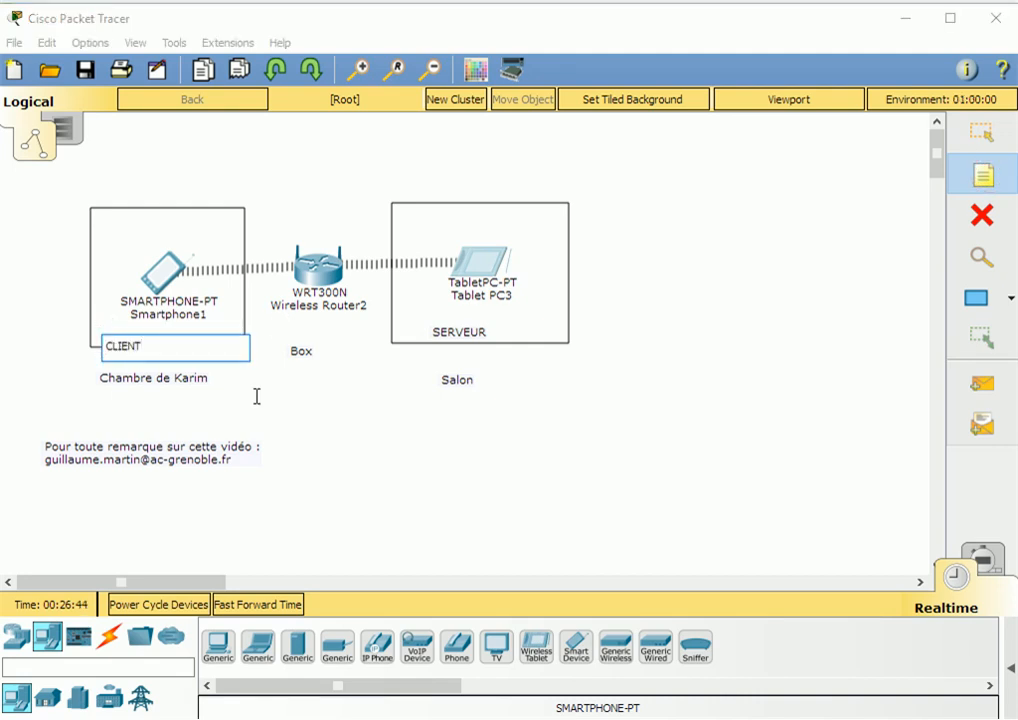
type("NT")
left_click(257, 396)
Move the CLIENT note inside the bedroom rectangle and shift the tablet and smartphone into line with the router.
left_click(139, 341)
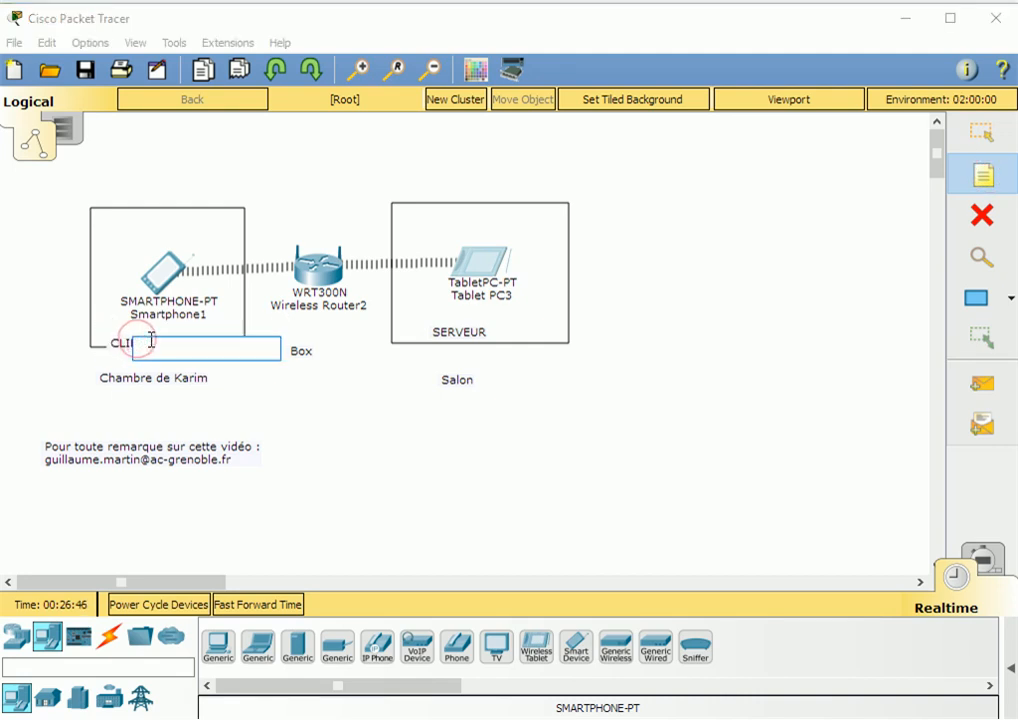
key("Escape")
left_click_drag(151, 340, 179, 330)
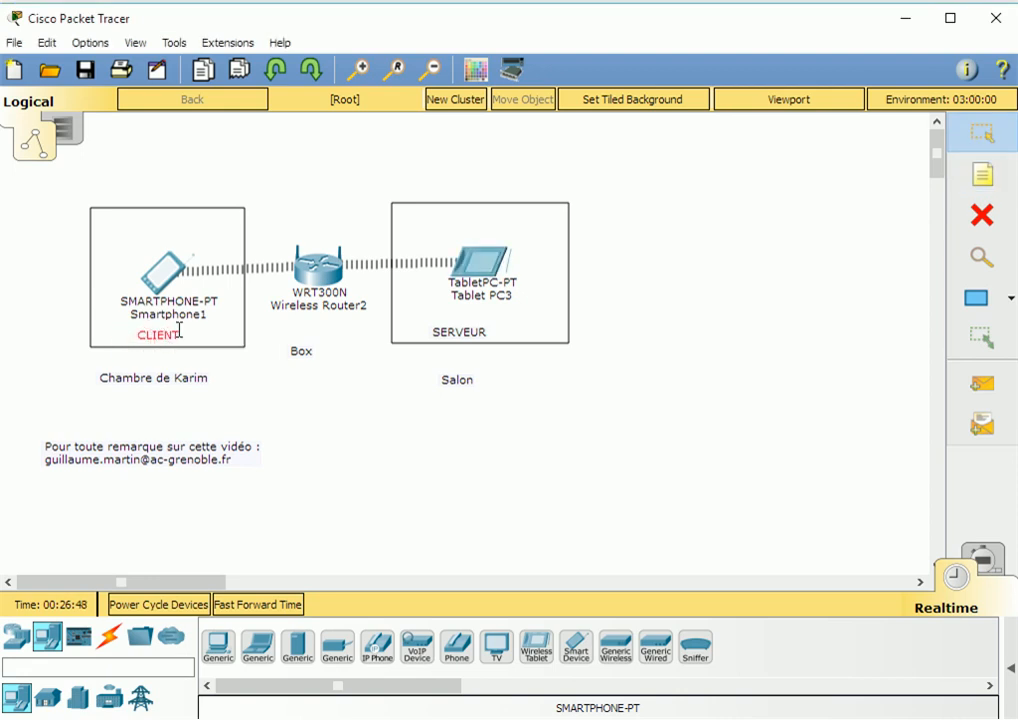
left_click_drag(477, 268, 468, 275)
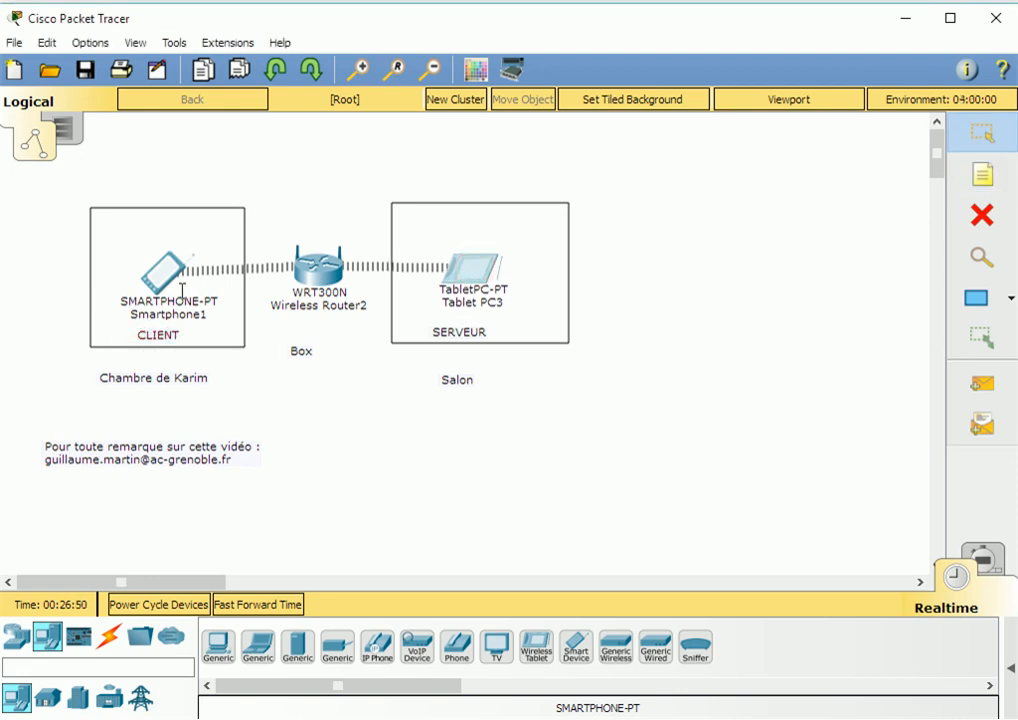
left_click_drag(158, 271, 161, 264)
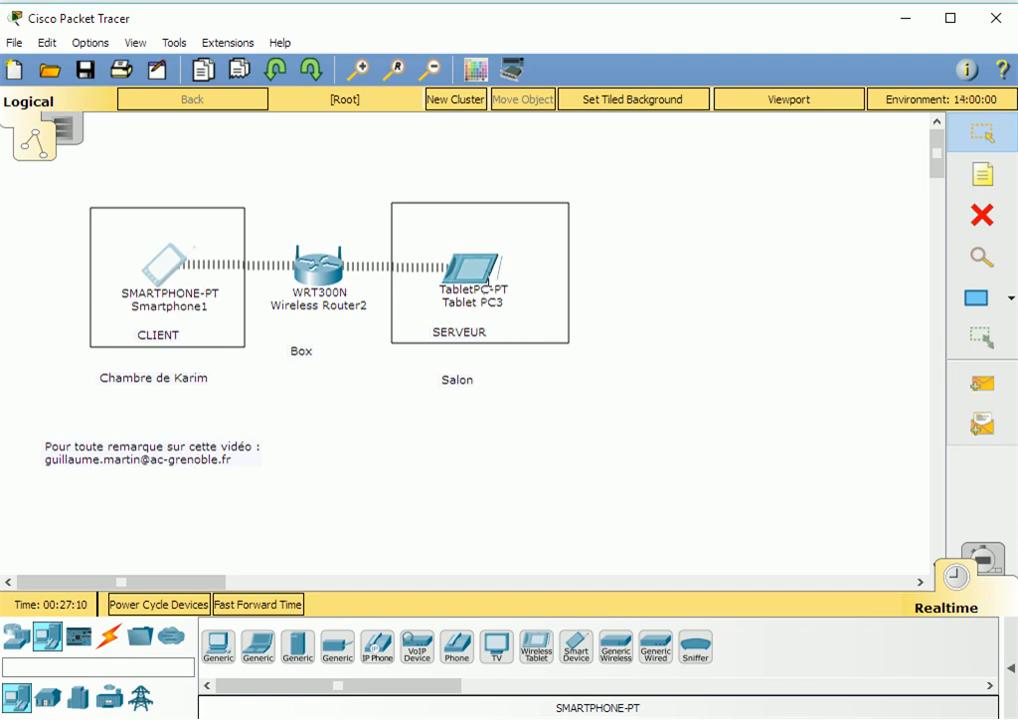
Send a simple PDU from the tablet to the smartphone and display its status in the PDU list.
mouse_move(479, 269)
mouse_move(162, 262)
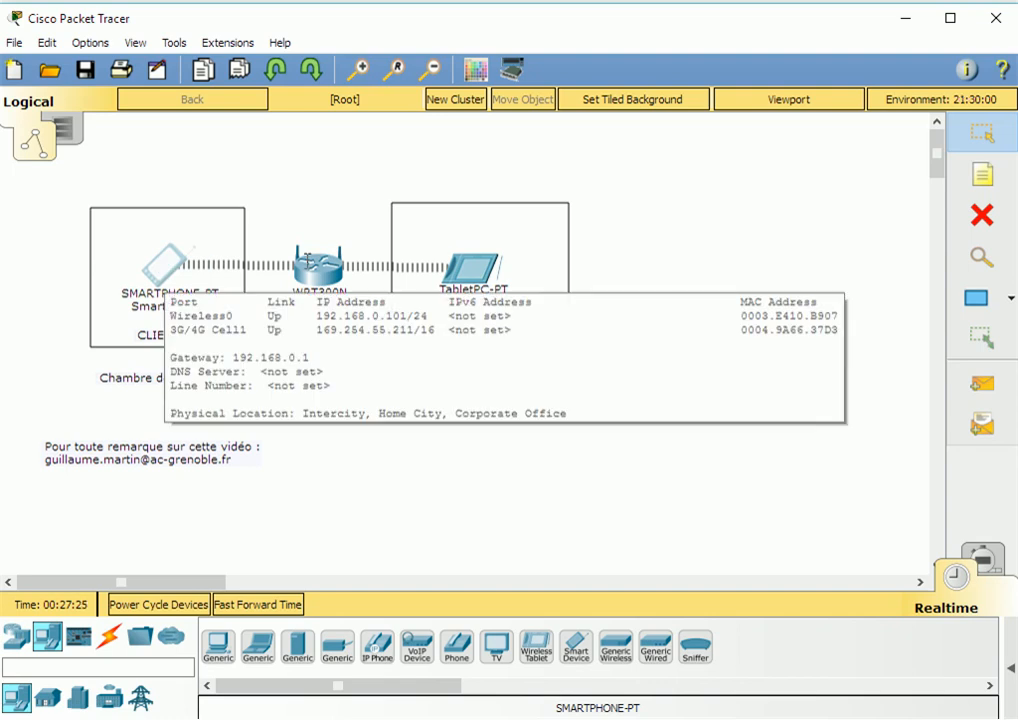
left_click(984, 390)
left_click(458, 272)
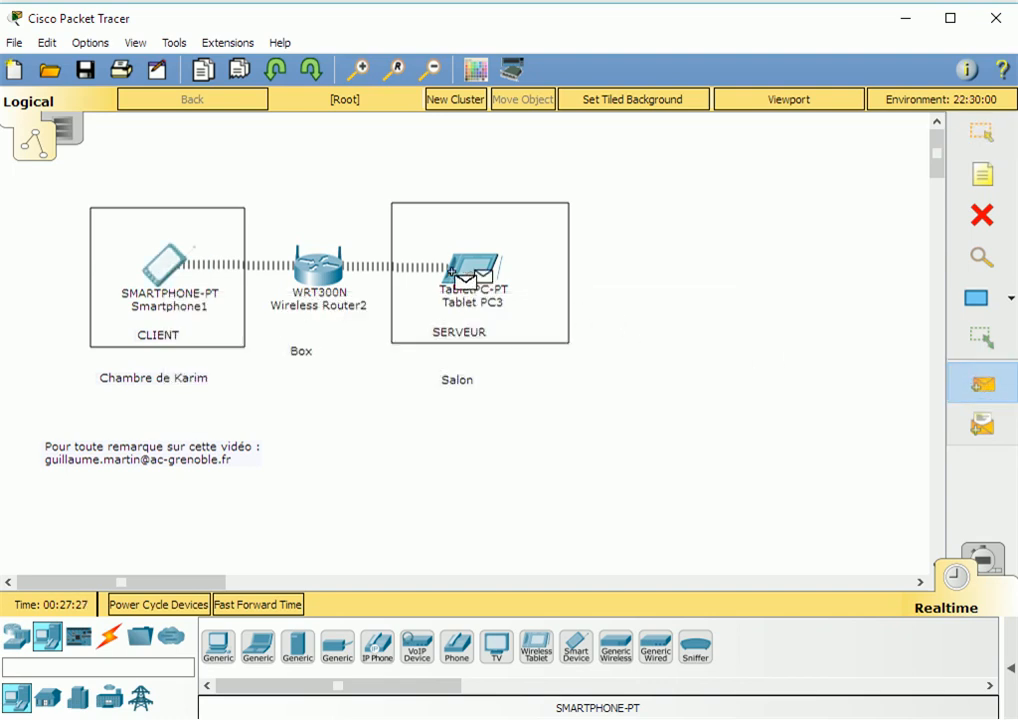
left_click(160, 266)
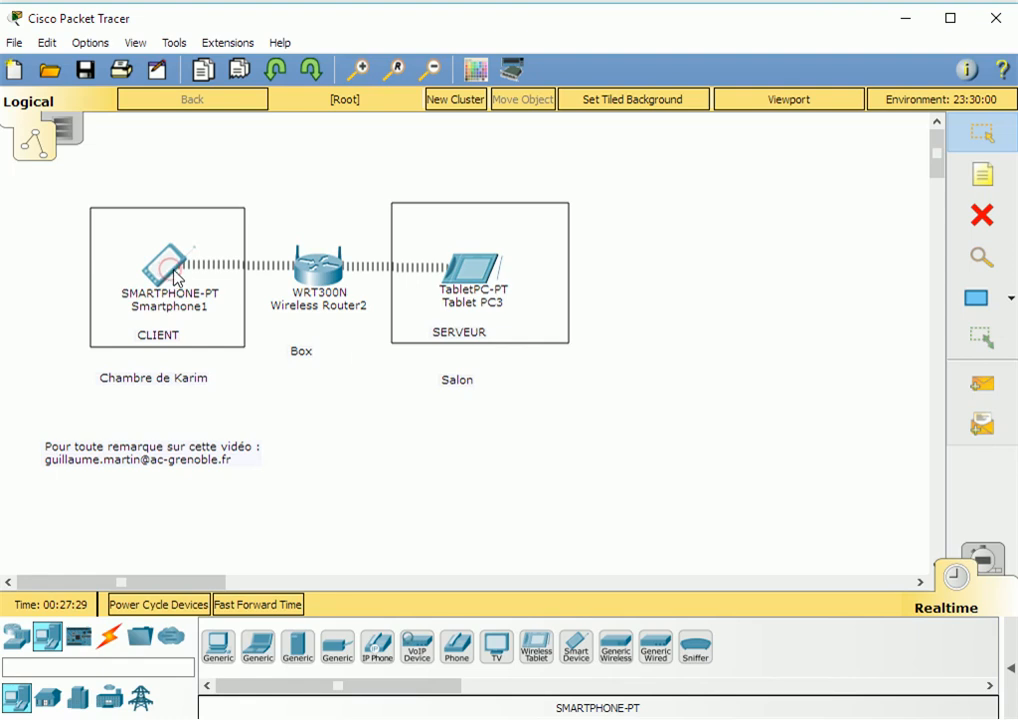
left_click(1011, 668)
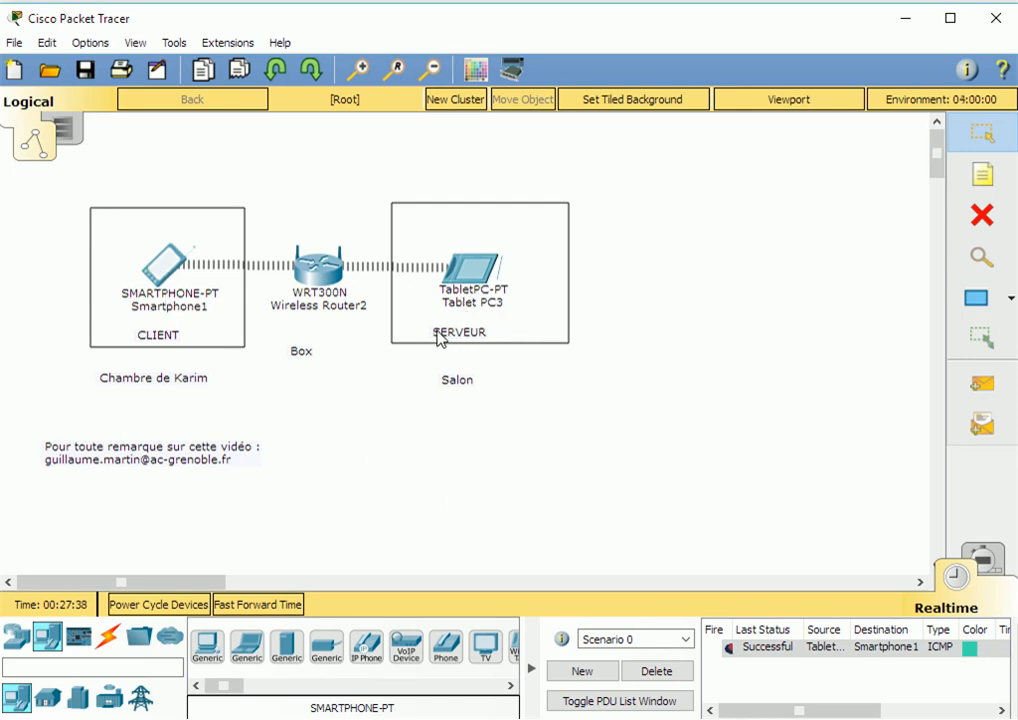
Delete the tablet from the Salon rectangle.
left_click(480, 290)
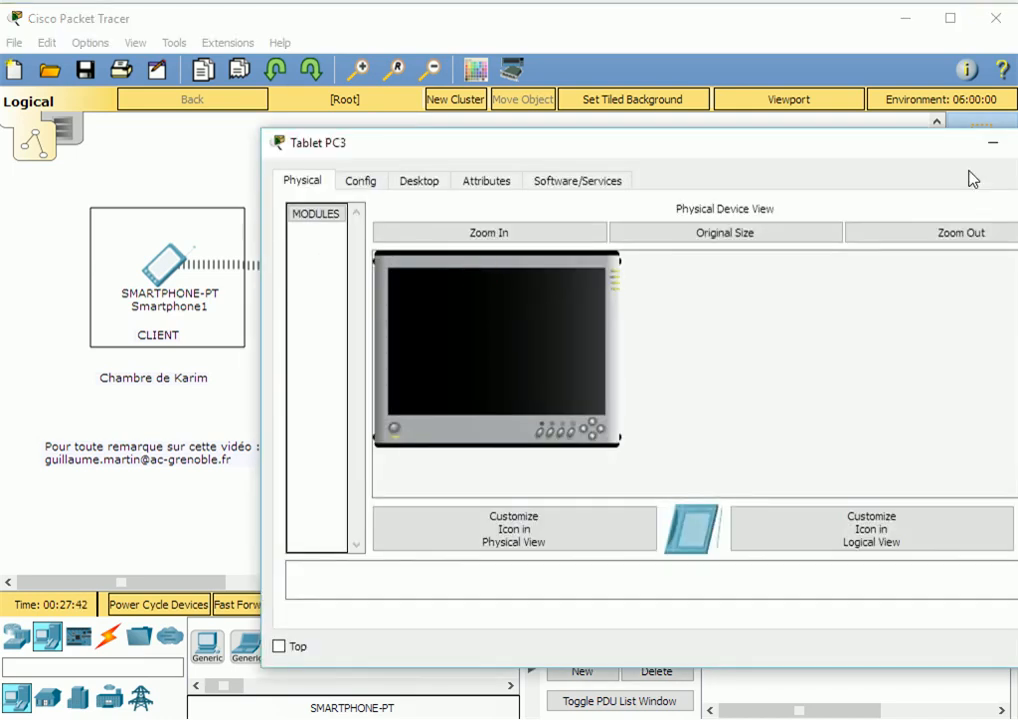
left_click(992, 145)
key("Delete")
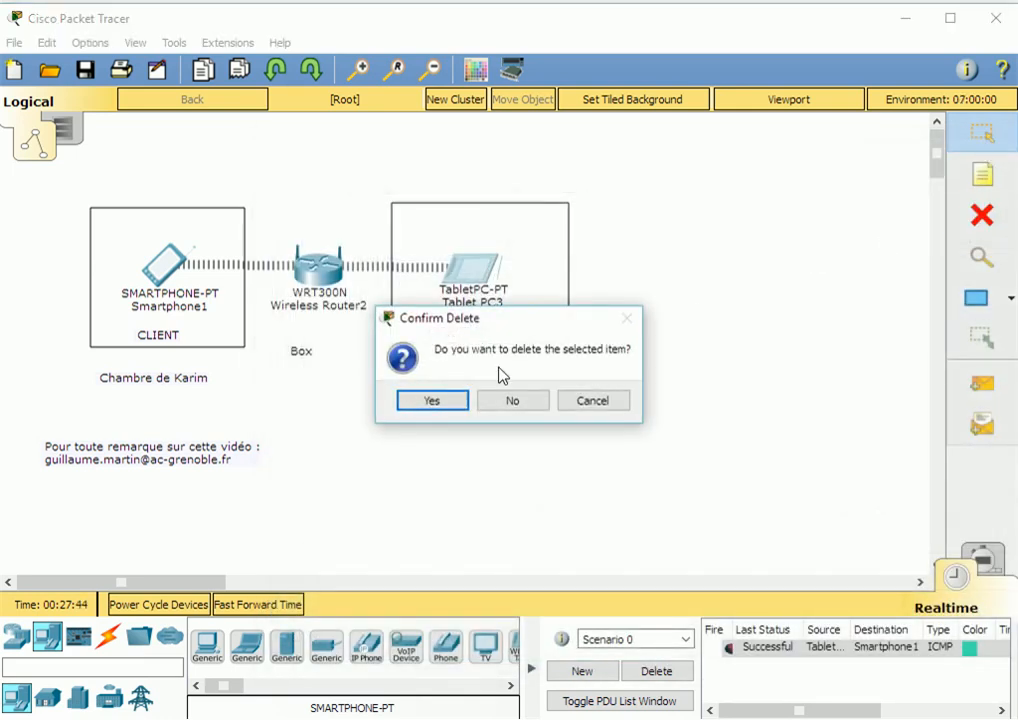
left_click(421, 403)
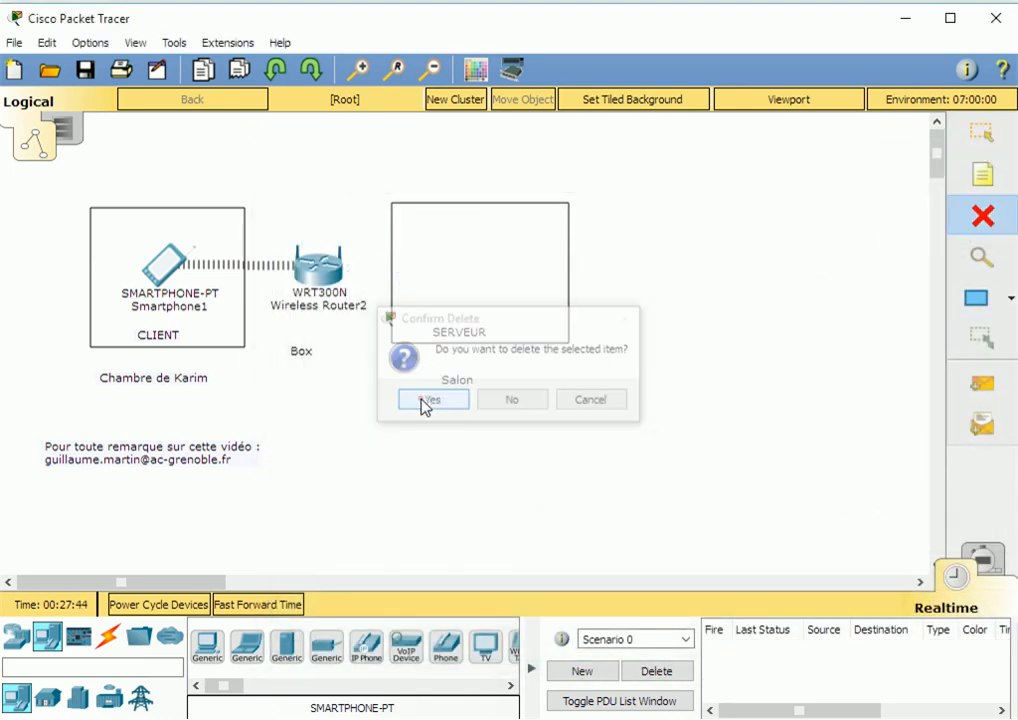
Place a webcam from the home end devices inside the Salon rectangle, above the SERVEUR note.
left_click(47, 699)
left_click(357, 648)
left_click(425, 292)
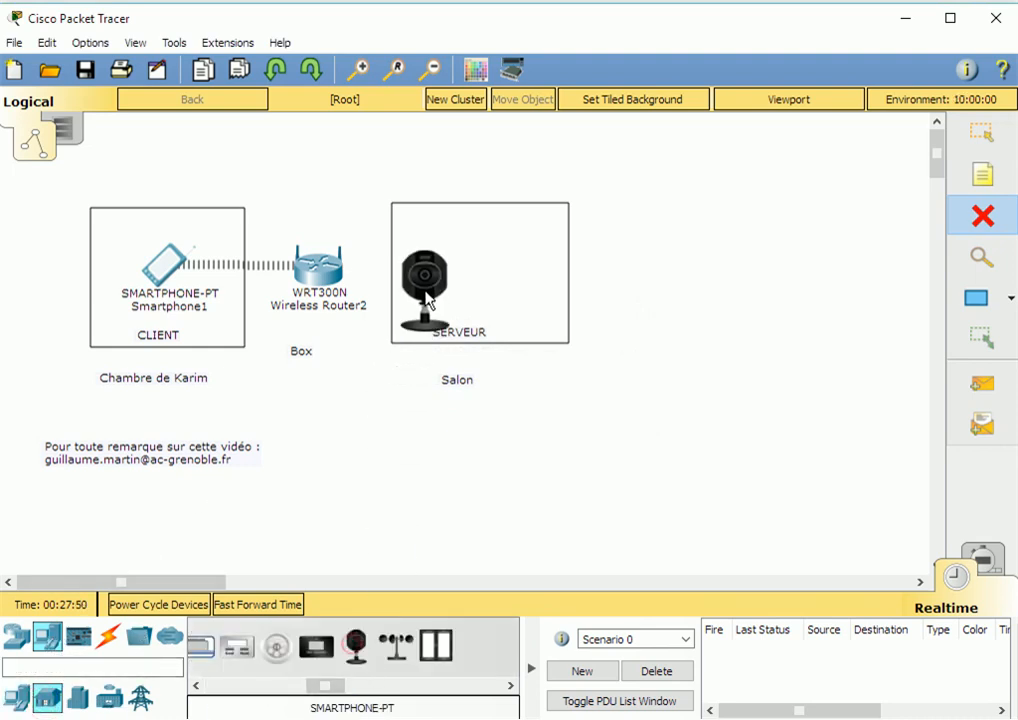
left_click(477, 266)
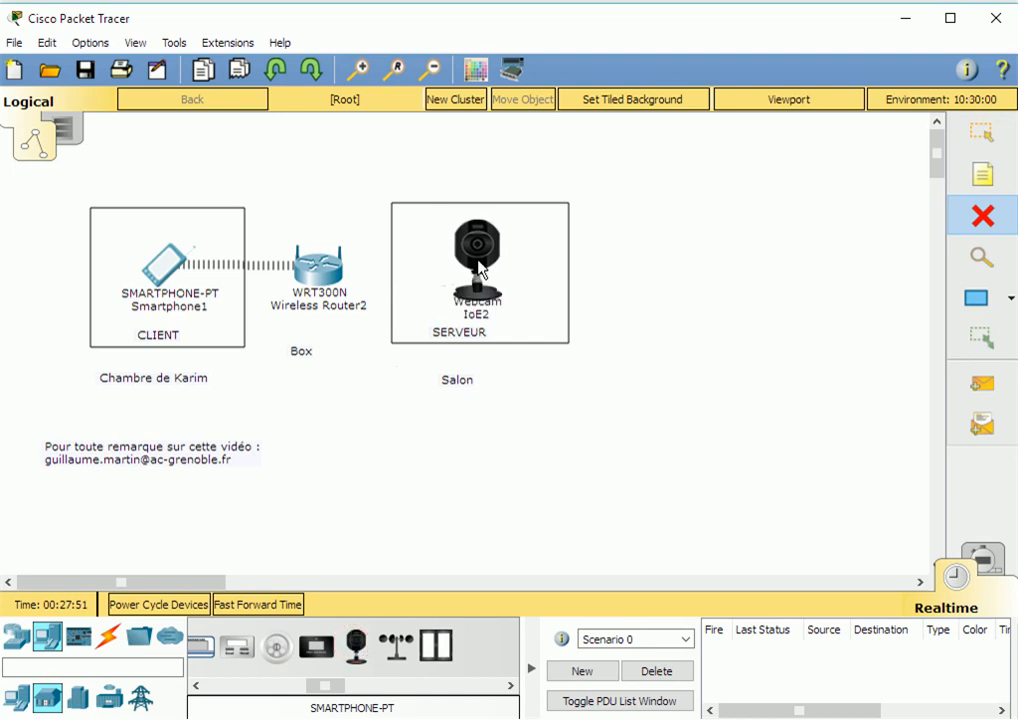
Connect the webcam's FastEthernet0 port to the router's Ethernet 1 port with a copper straight-through cable.
left_click(113, 645)
left_click(288, 652)
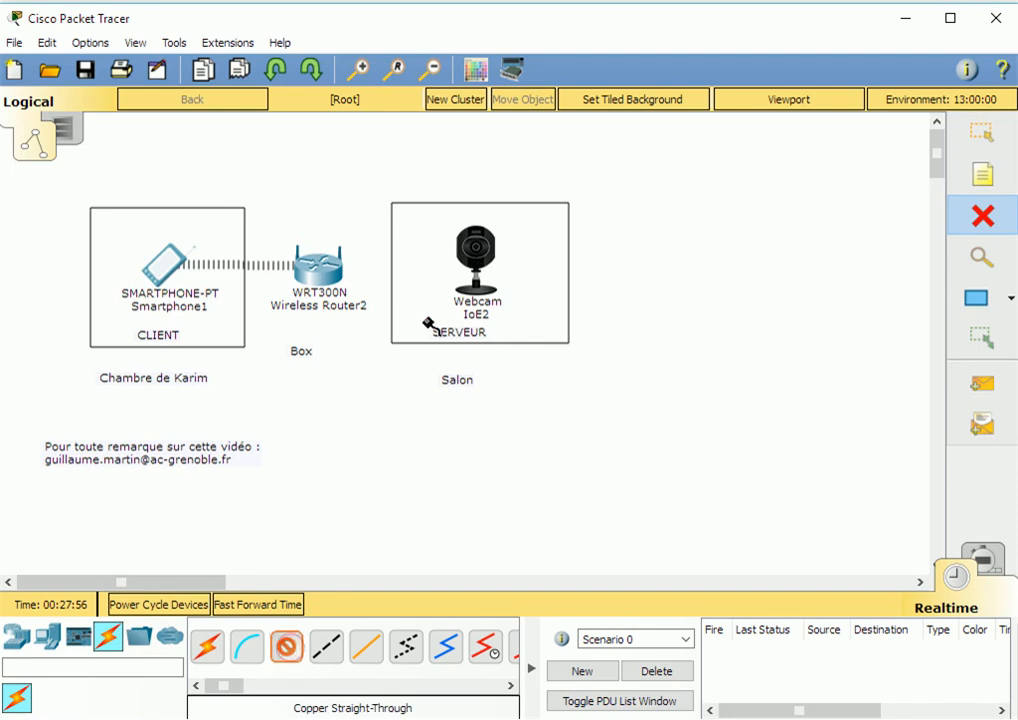
left_click(467, 250)
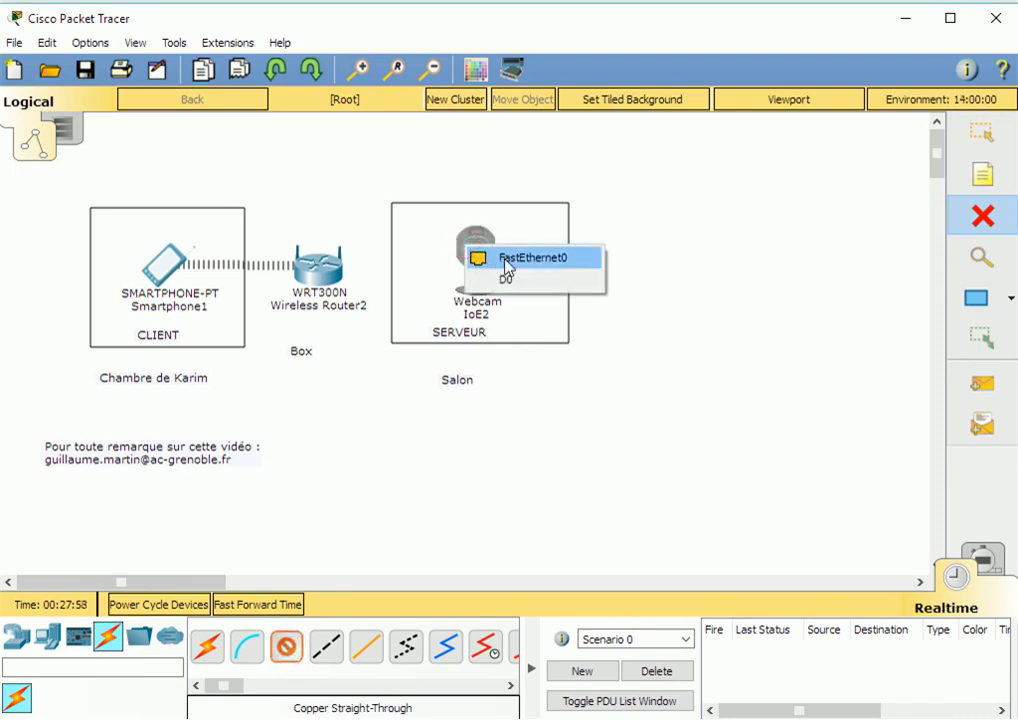
left_click(506, 262)
left_click(324, 268)
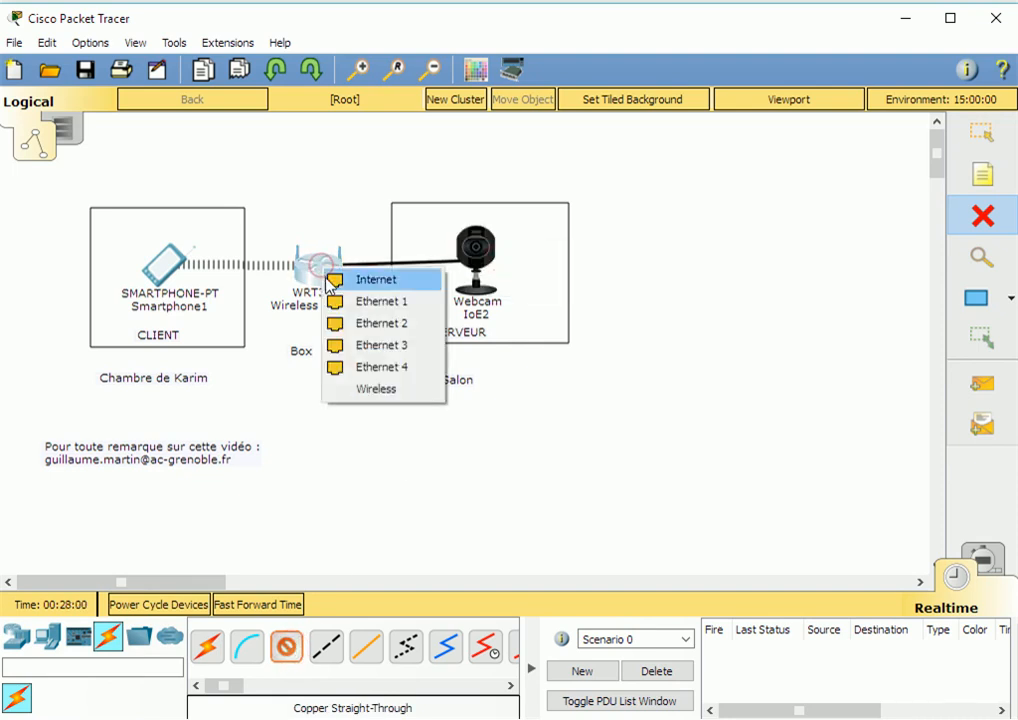
left_click(357, 301)
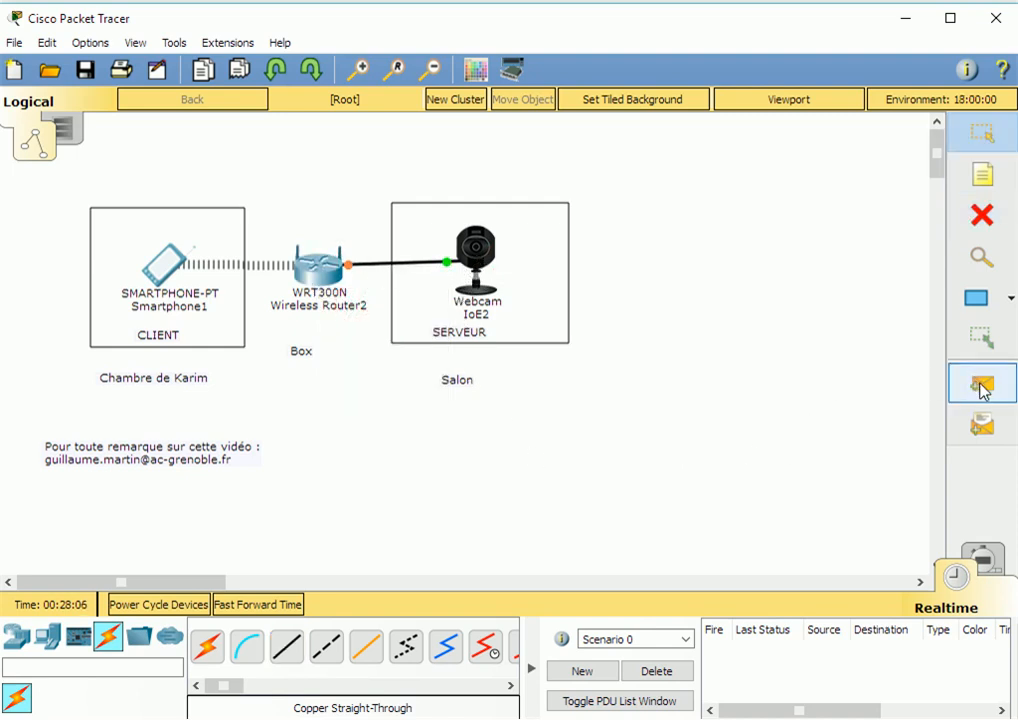
Send a simple PDU from the webcam to the smartphone.
left_click(982, 385)
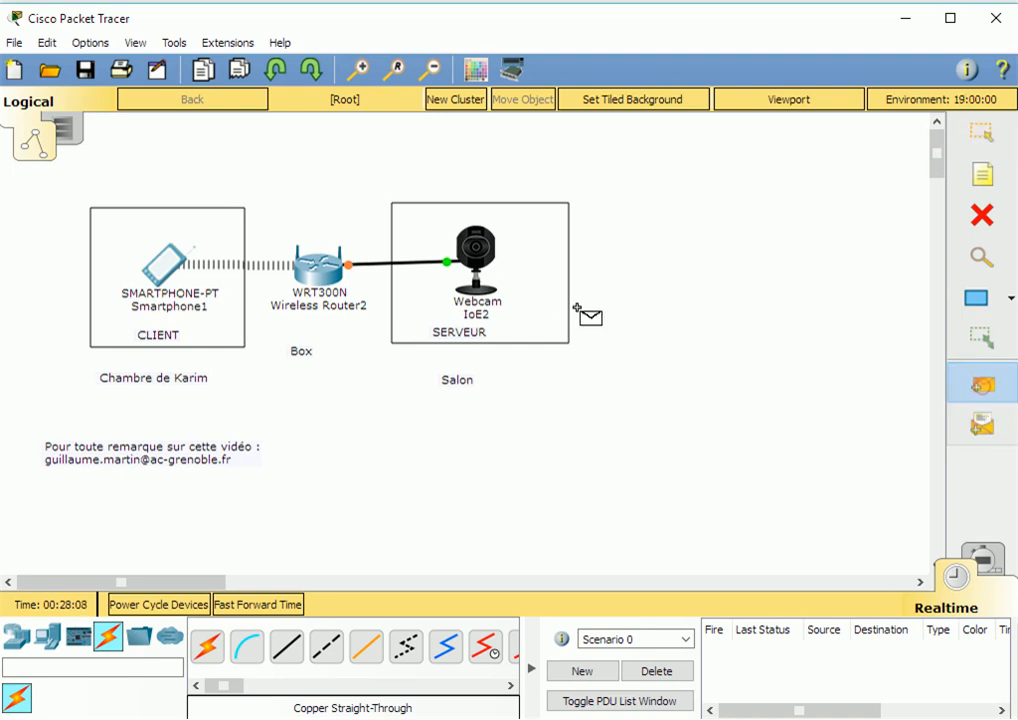
left_click(482, 264)
left_click(178, 260)
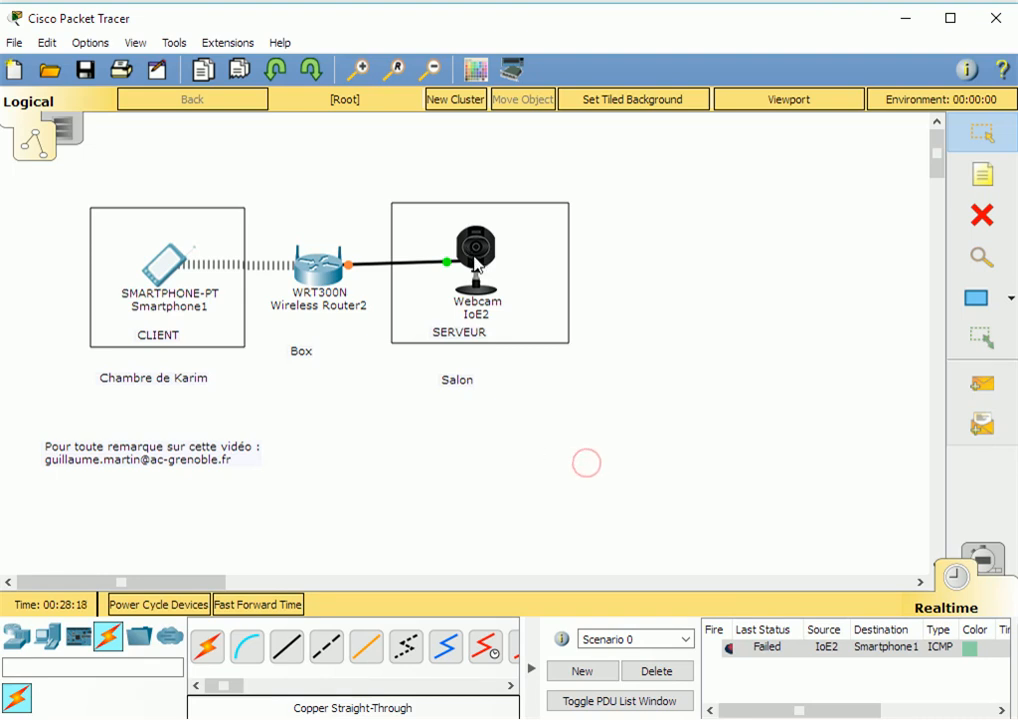
Set the IP configuration of the webcam's FastEthernet0 interface to DHCP and close its settings window.
mouse_move(477, 265)
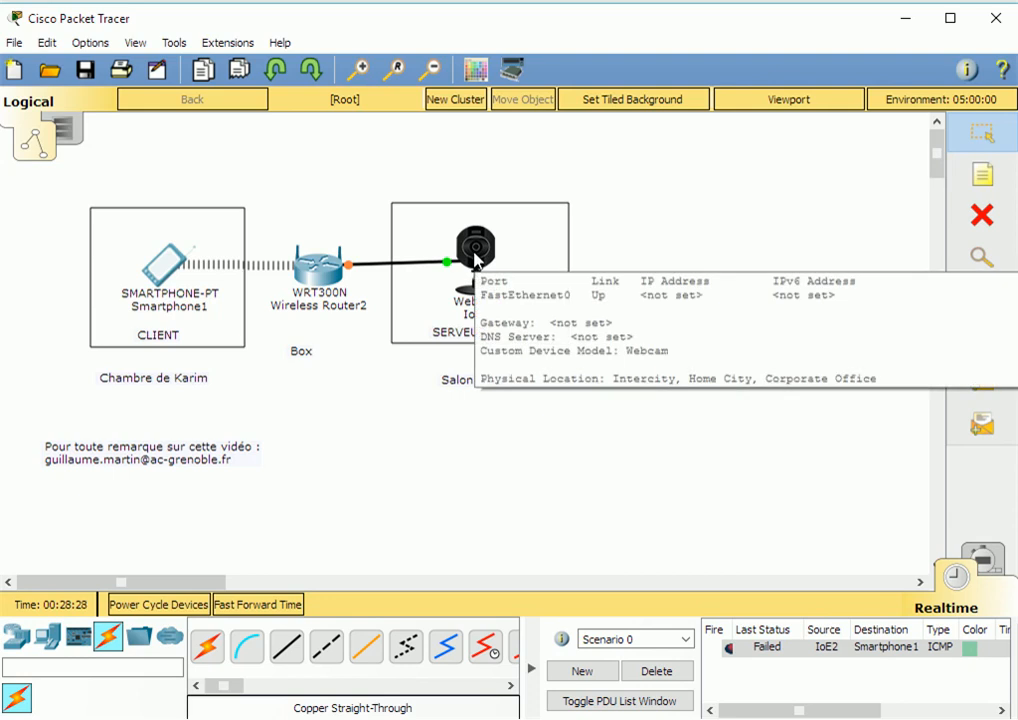
left_click(475, 258)
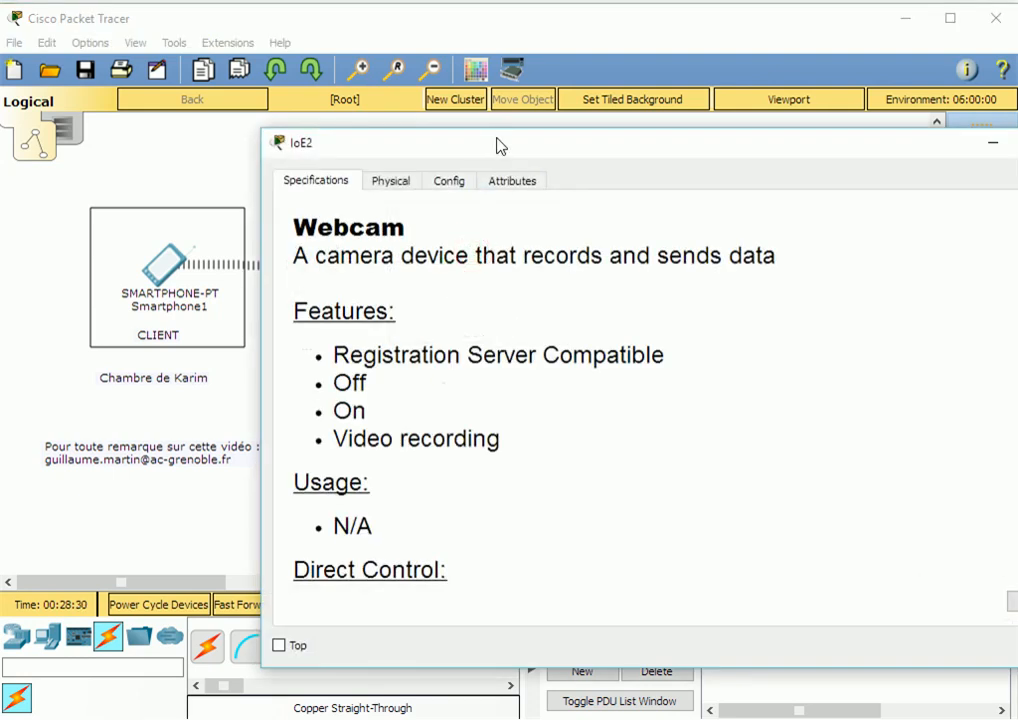
left_click_drag(497, 141, 372, 137)
left_click(321, 171)
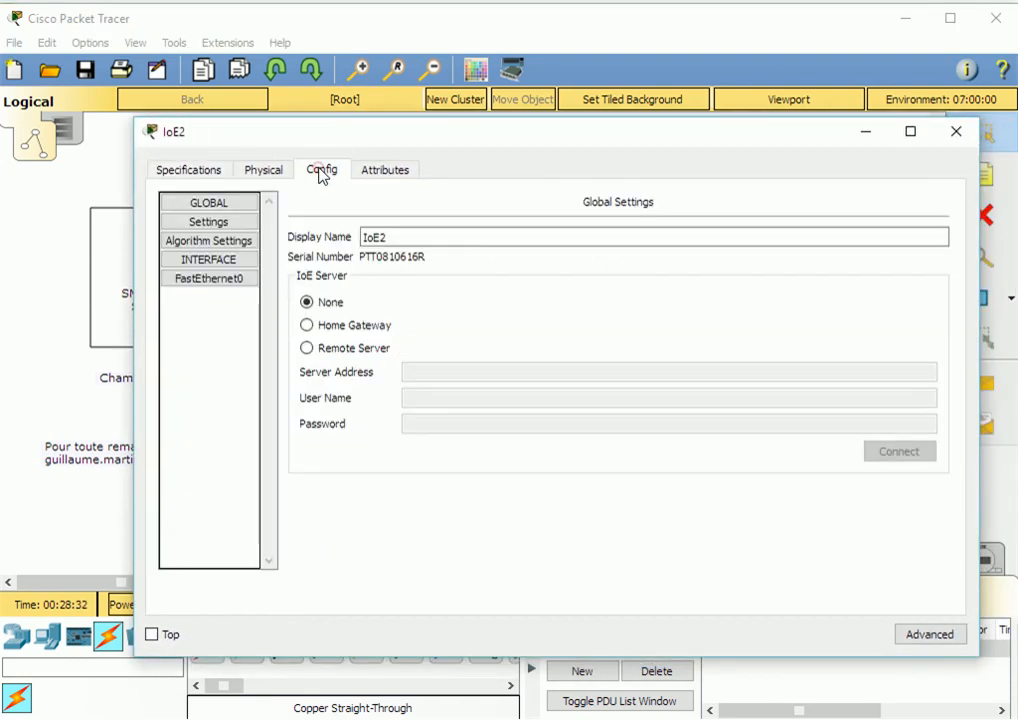
left_click(222, 284)
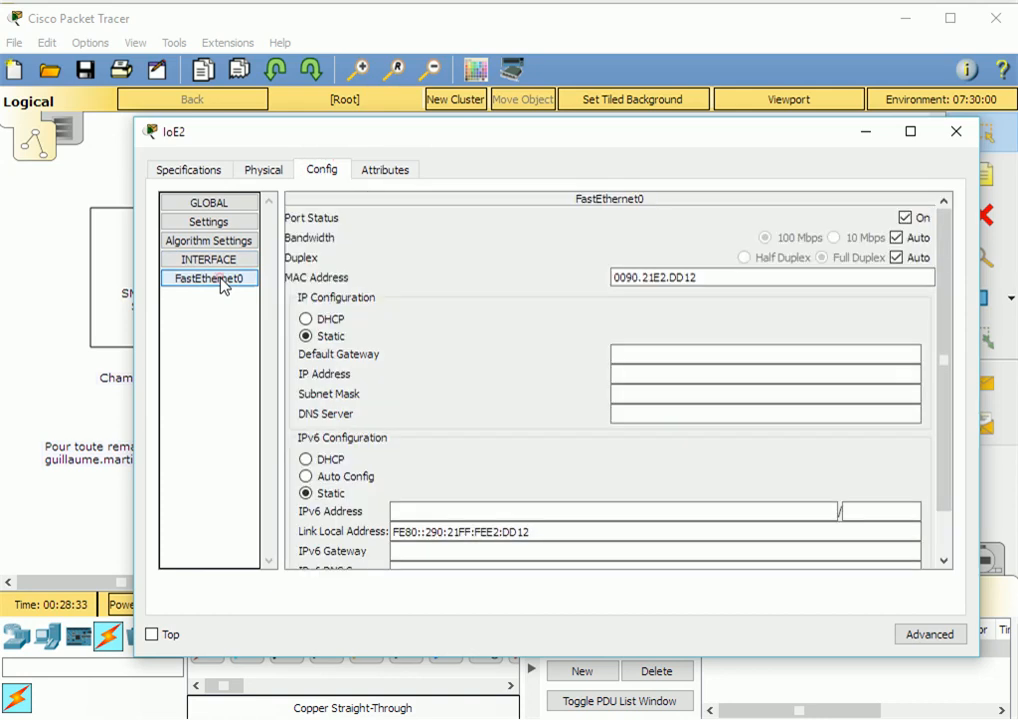
left_click(307, 319)
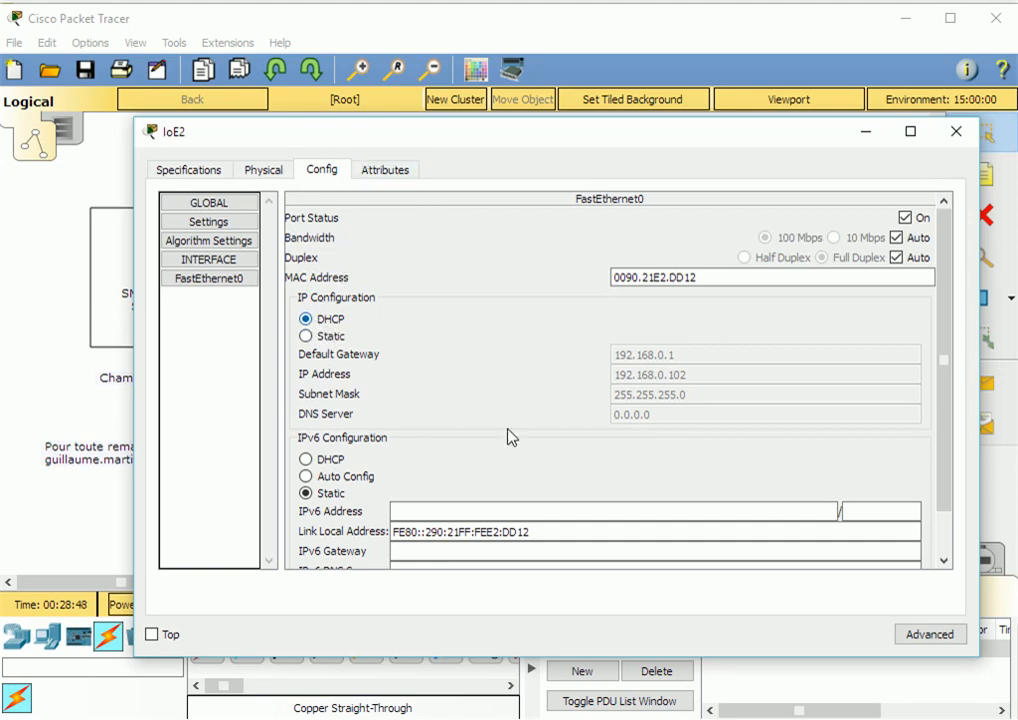
left_click(955, 132)
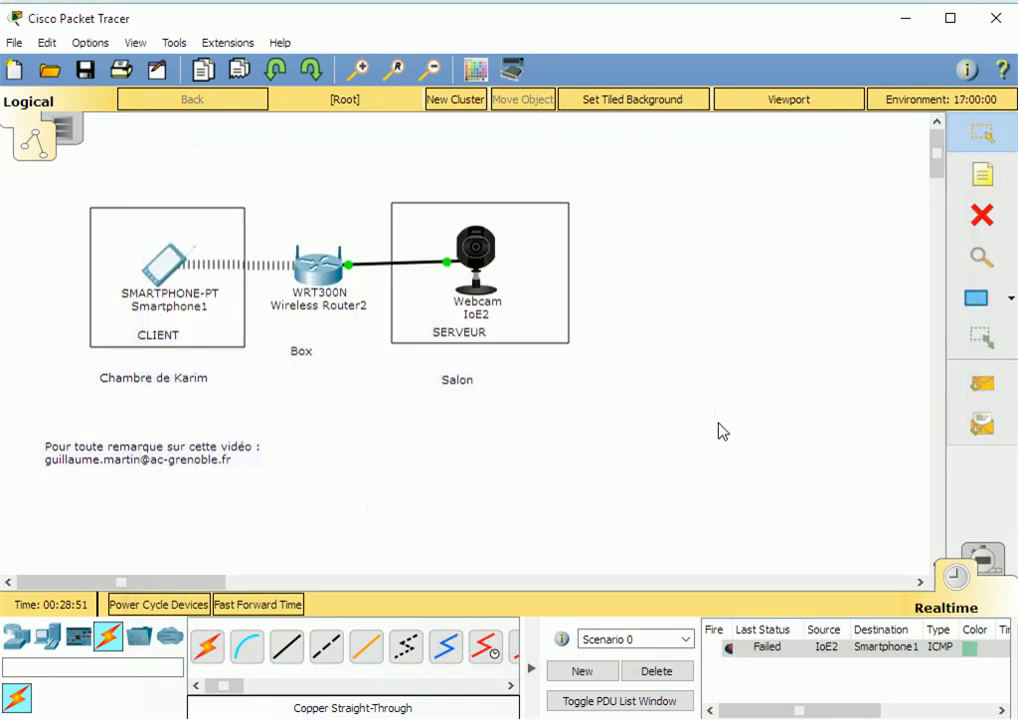
Check the webcam's IP address in the workspace and send another simple PDU from it to the smartphone.
mouse_move(479, 272)
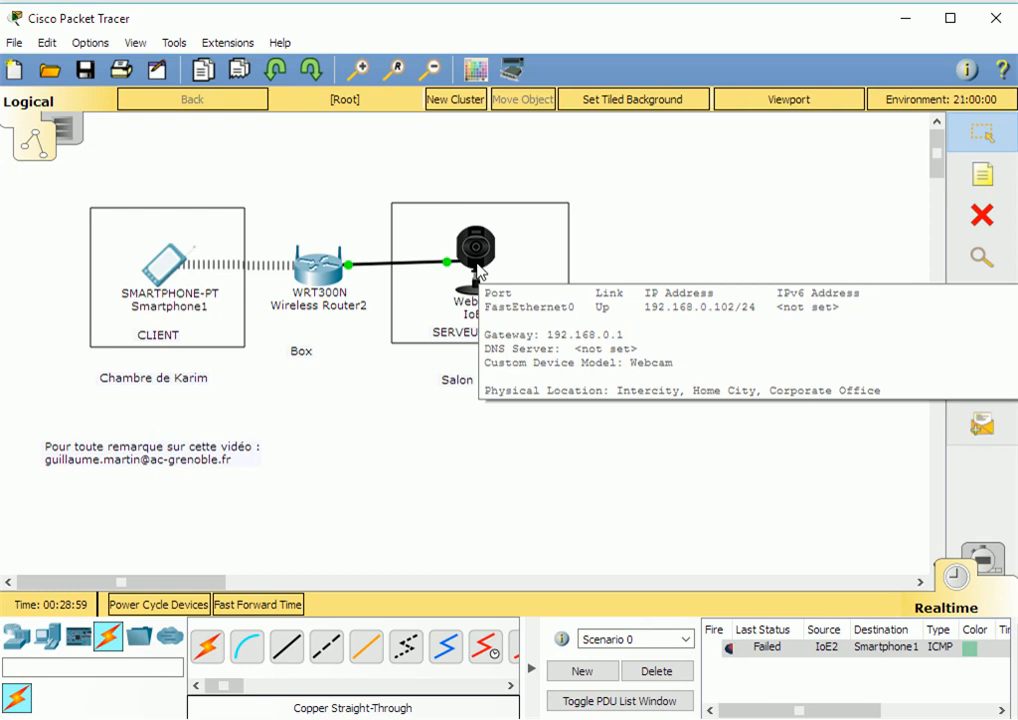
left_click(450, 445)
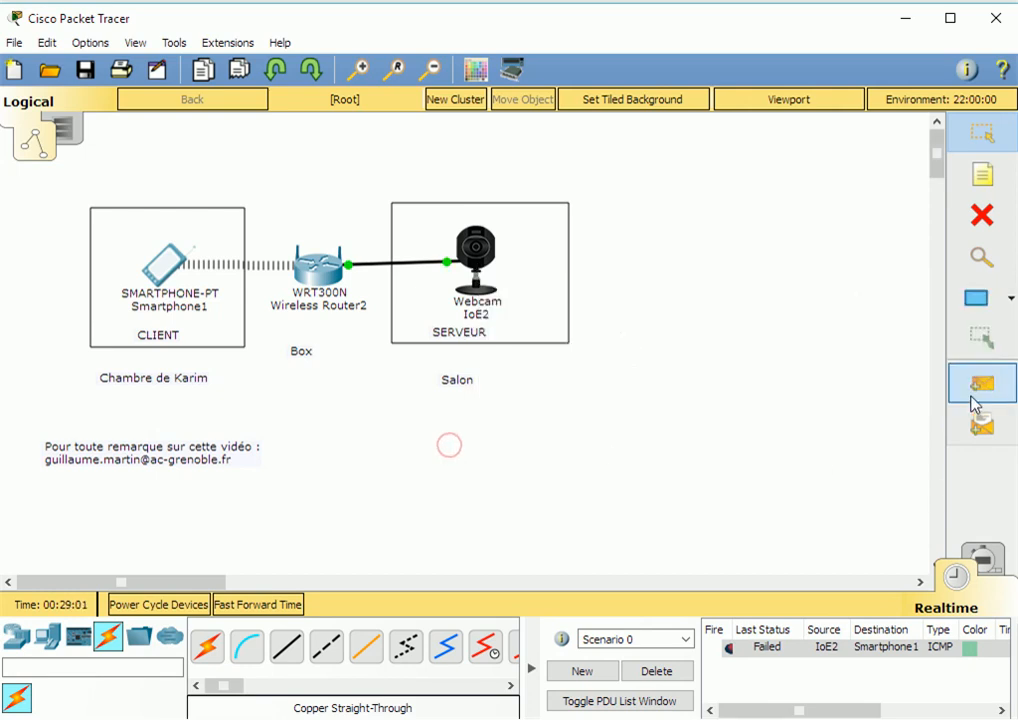
left_click(980, 390)
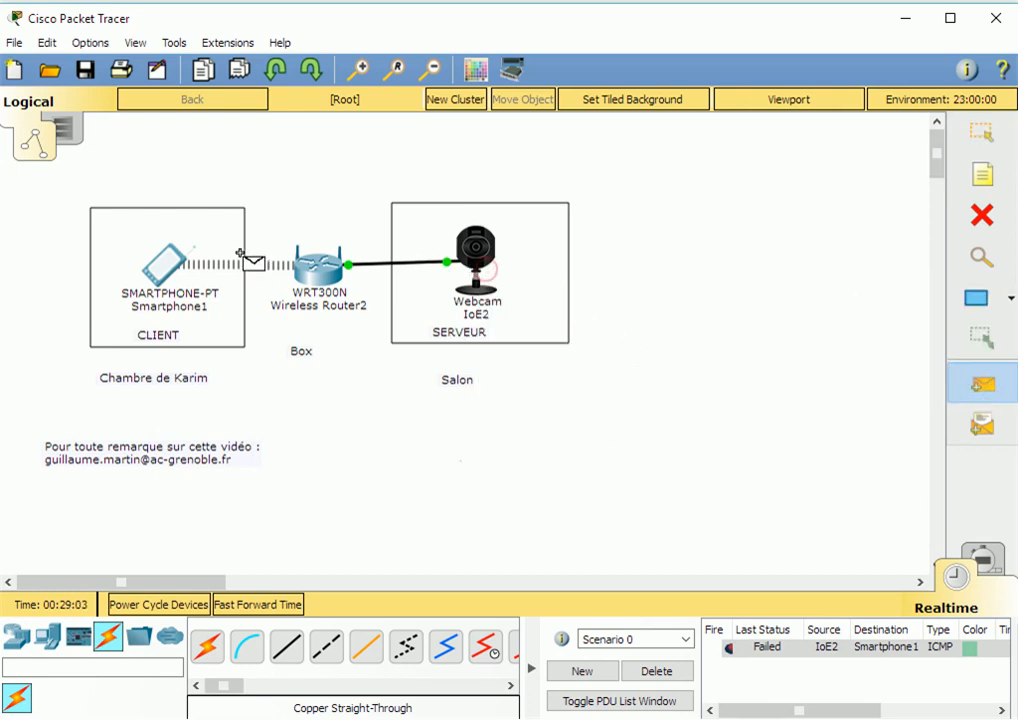
left_click(168, 268)
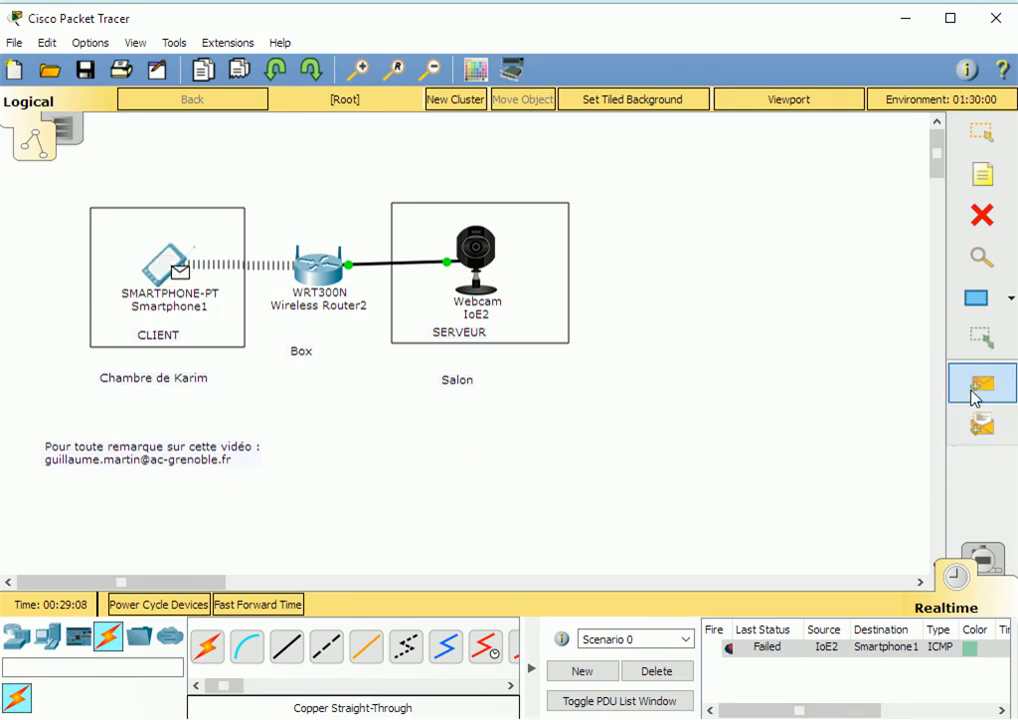
left_click(980, 390)
left_click(477, 256)
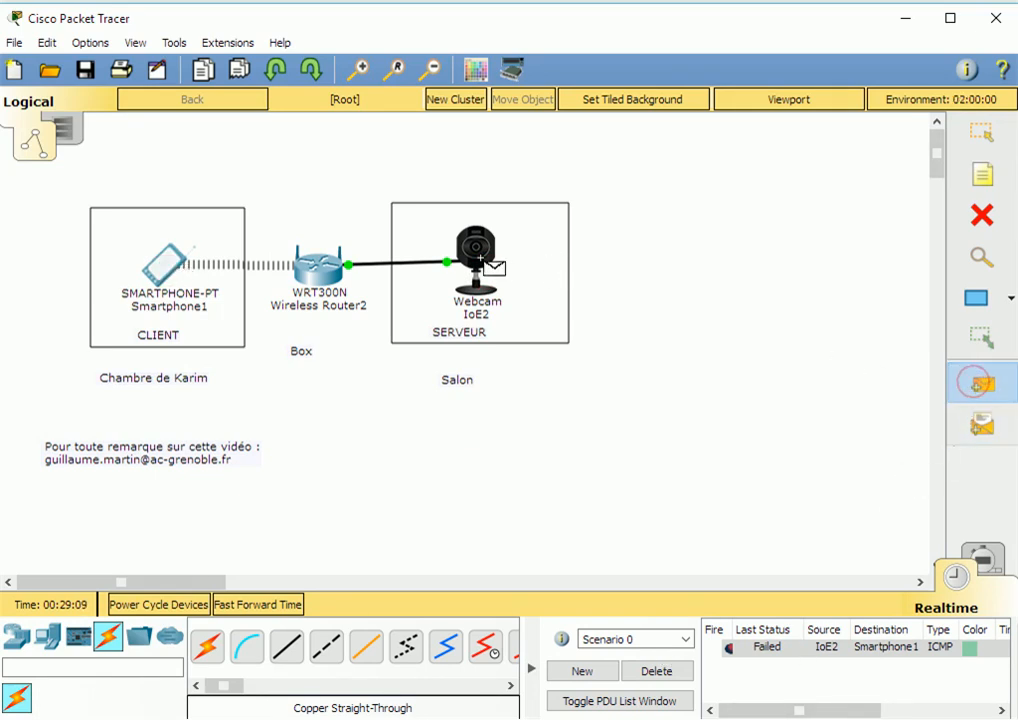
left_click(170, 266)
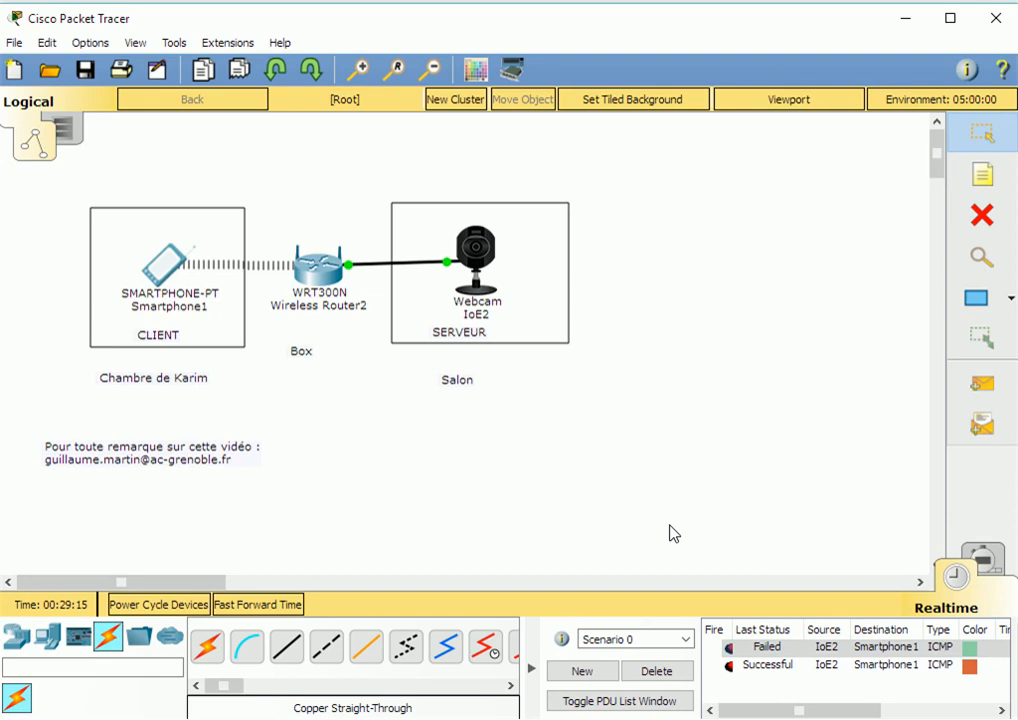
left_click(645, 482)
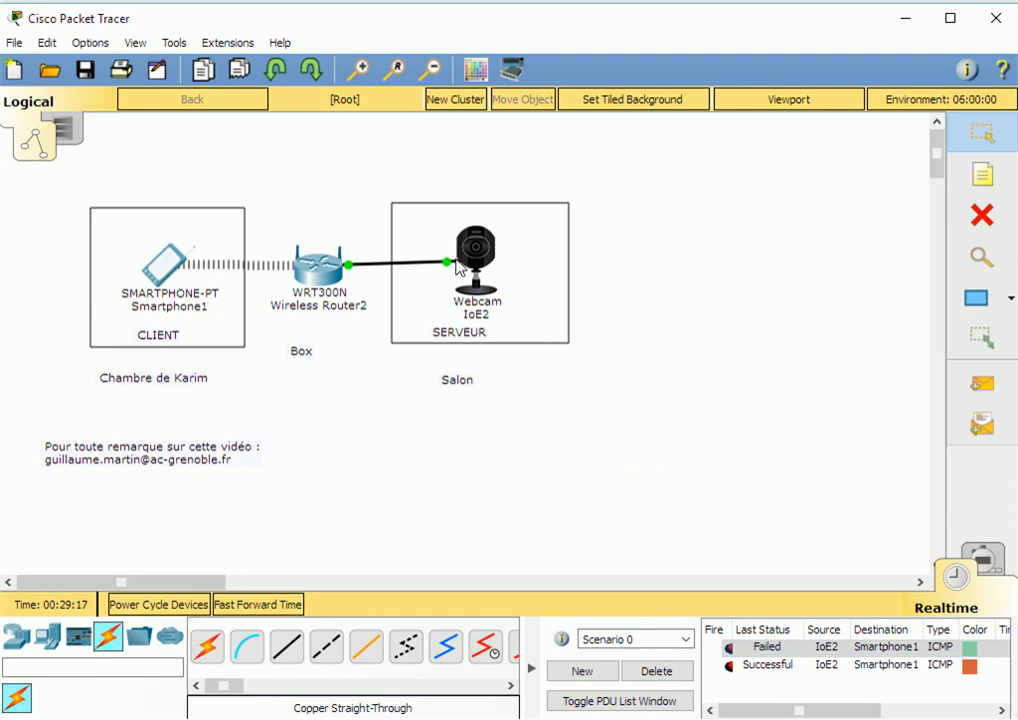